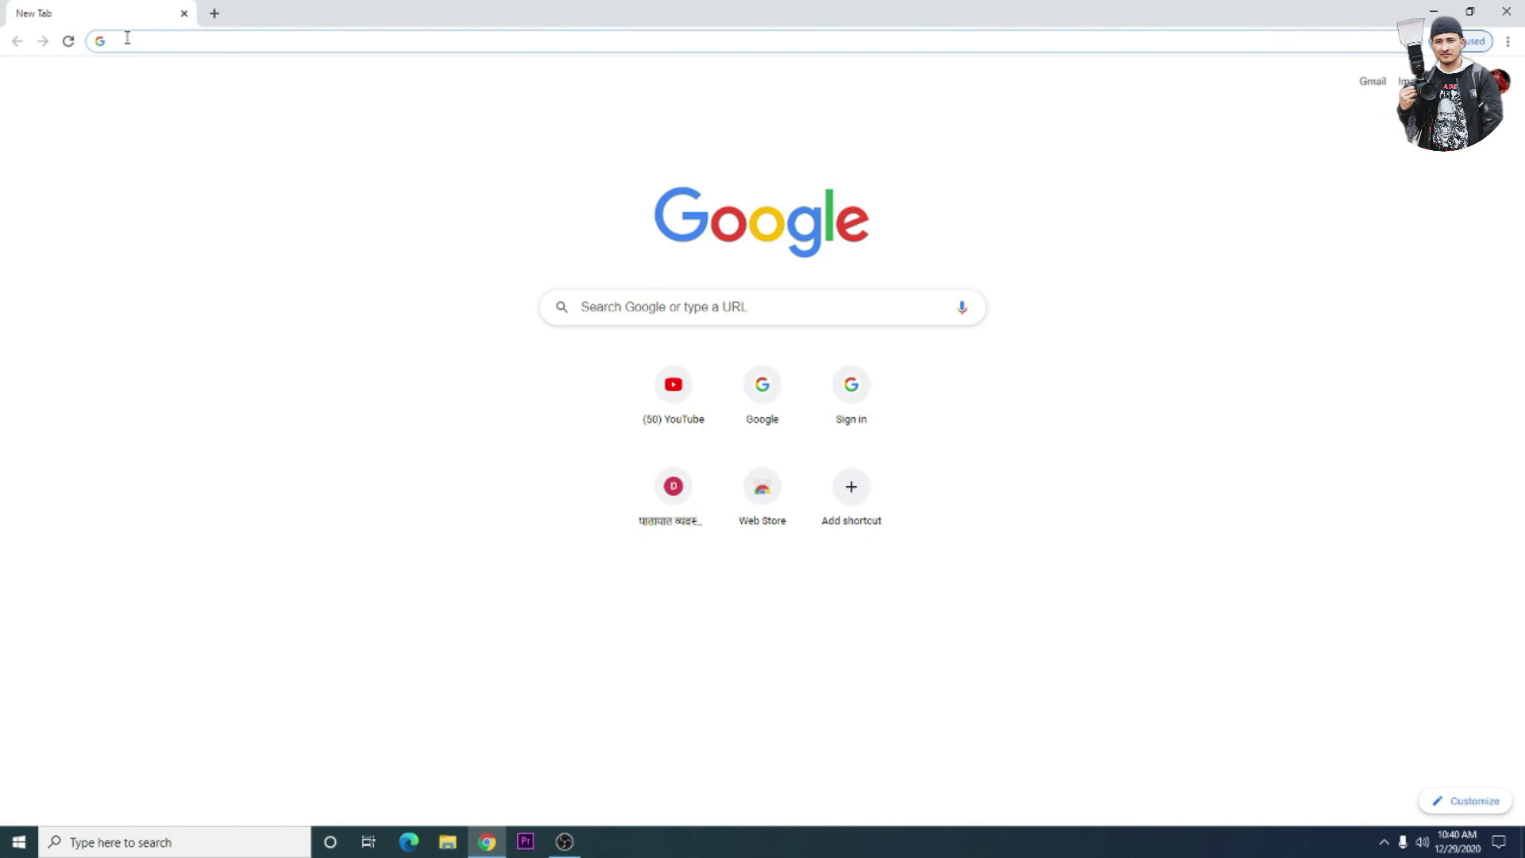
- Go to the dotm.gov.np website by typing 'dotm' in the address bar and accepting the suggestion
type("d")
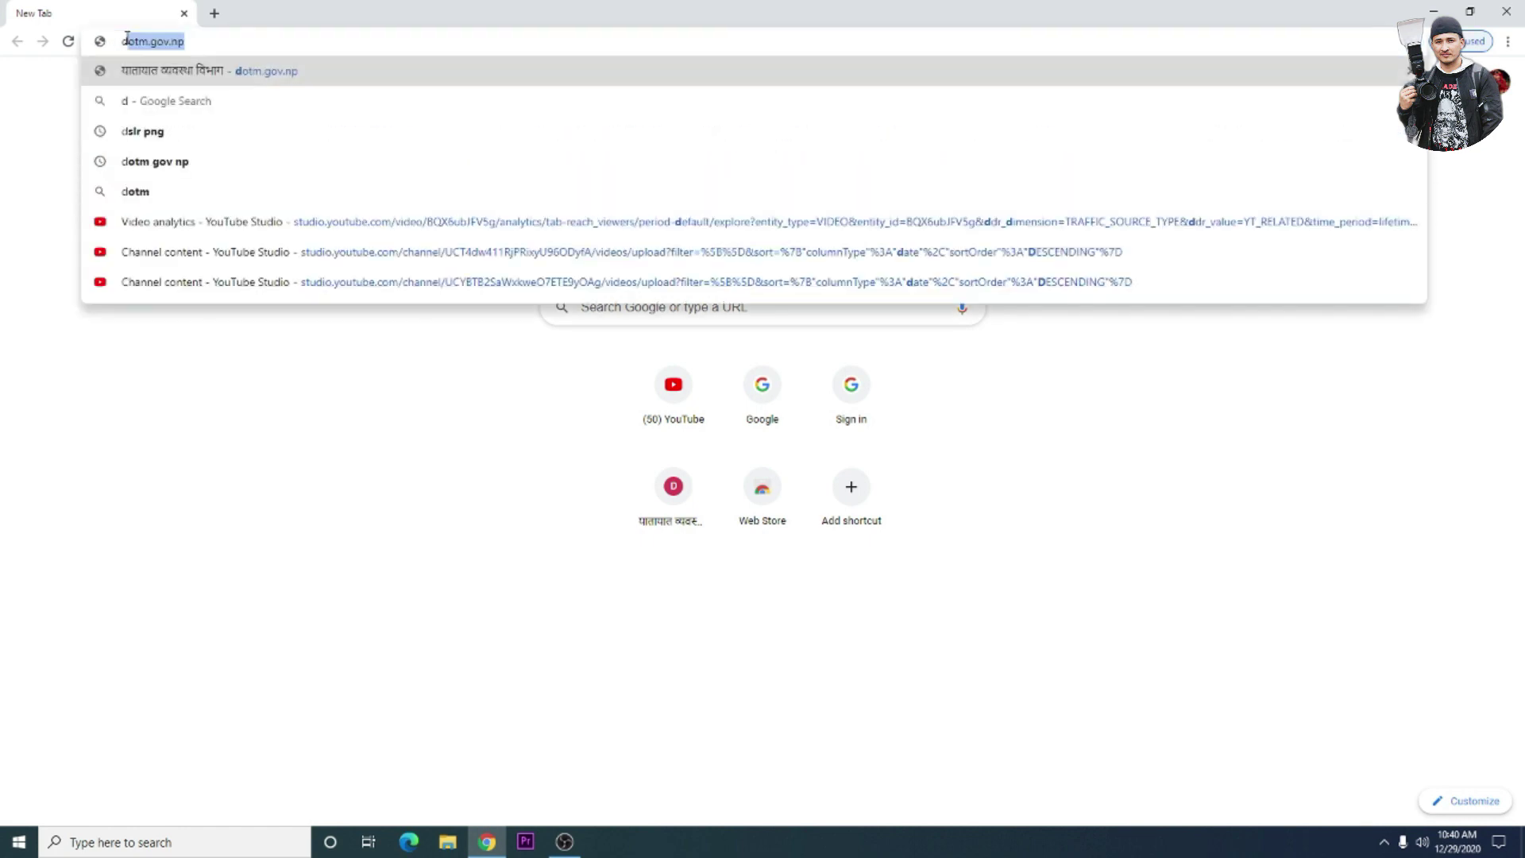
type("otm")
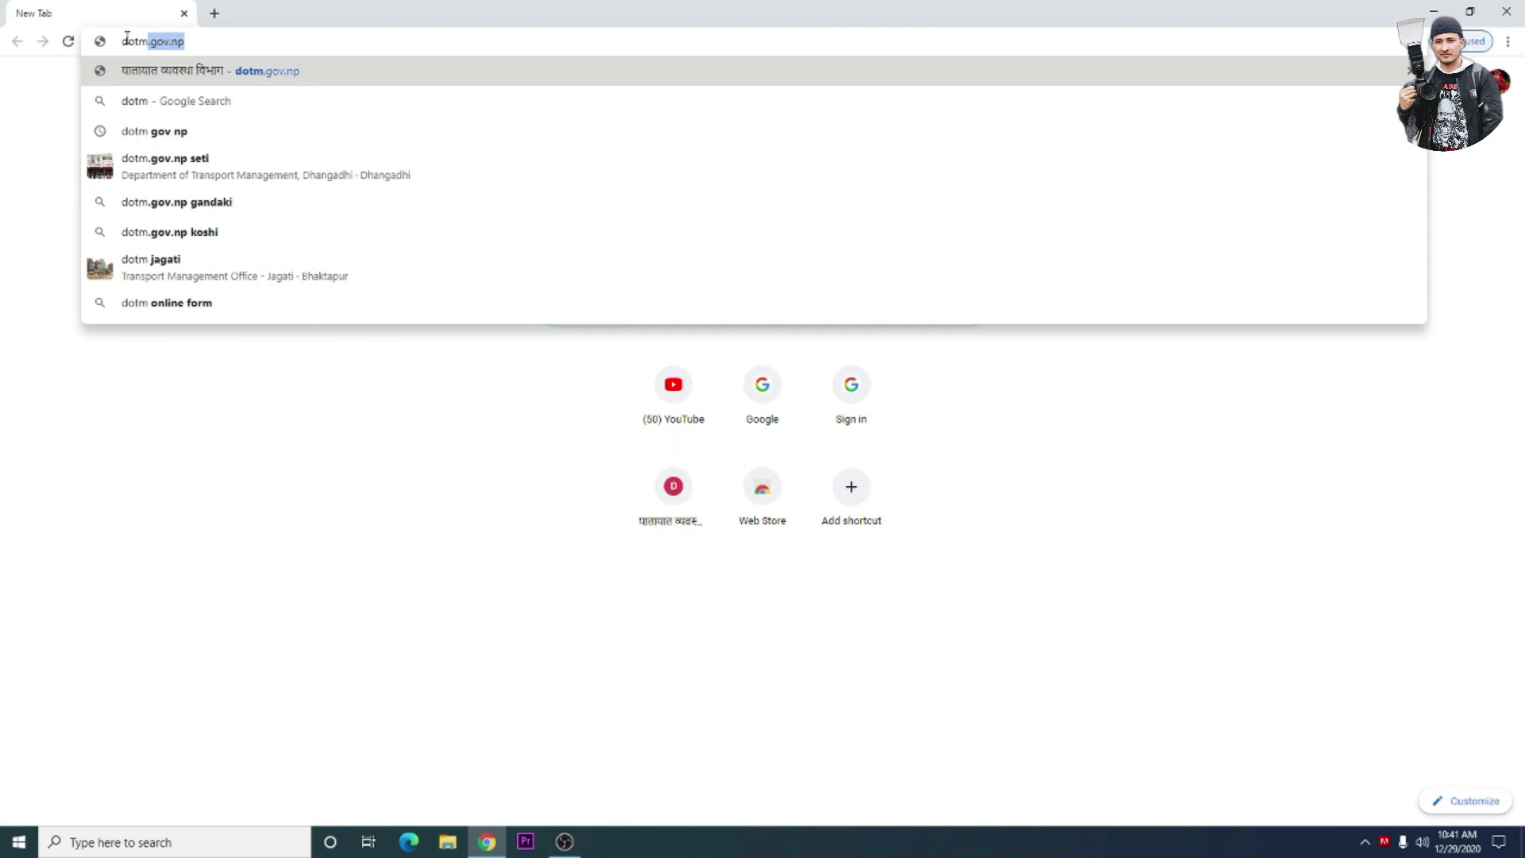
key("Return")
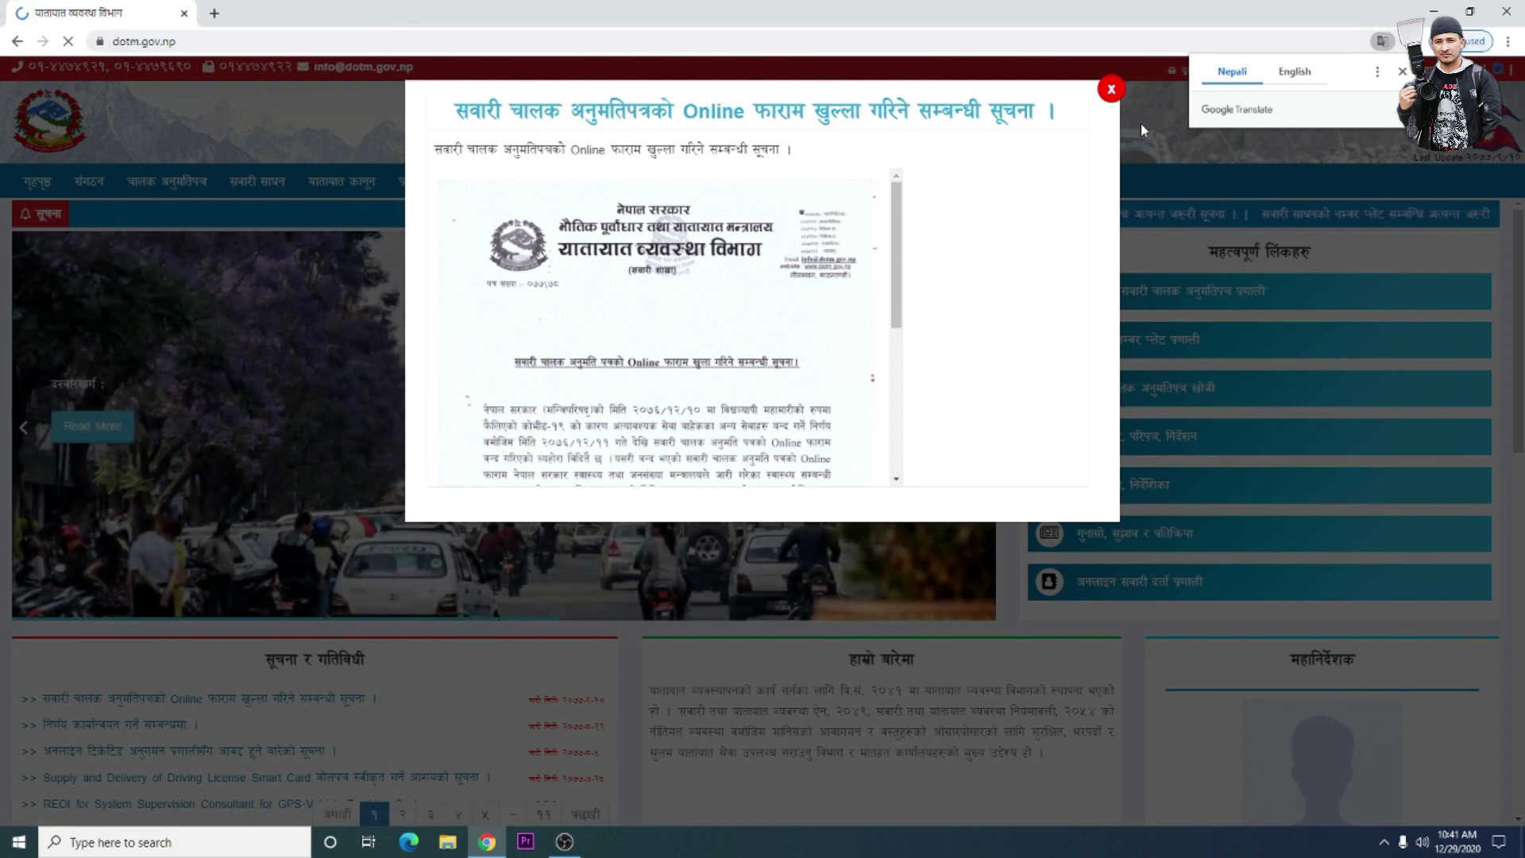
- Close the notice pop-up and open the online driving license registration system from the important links panel
left_click(1111, 89)
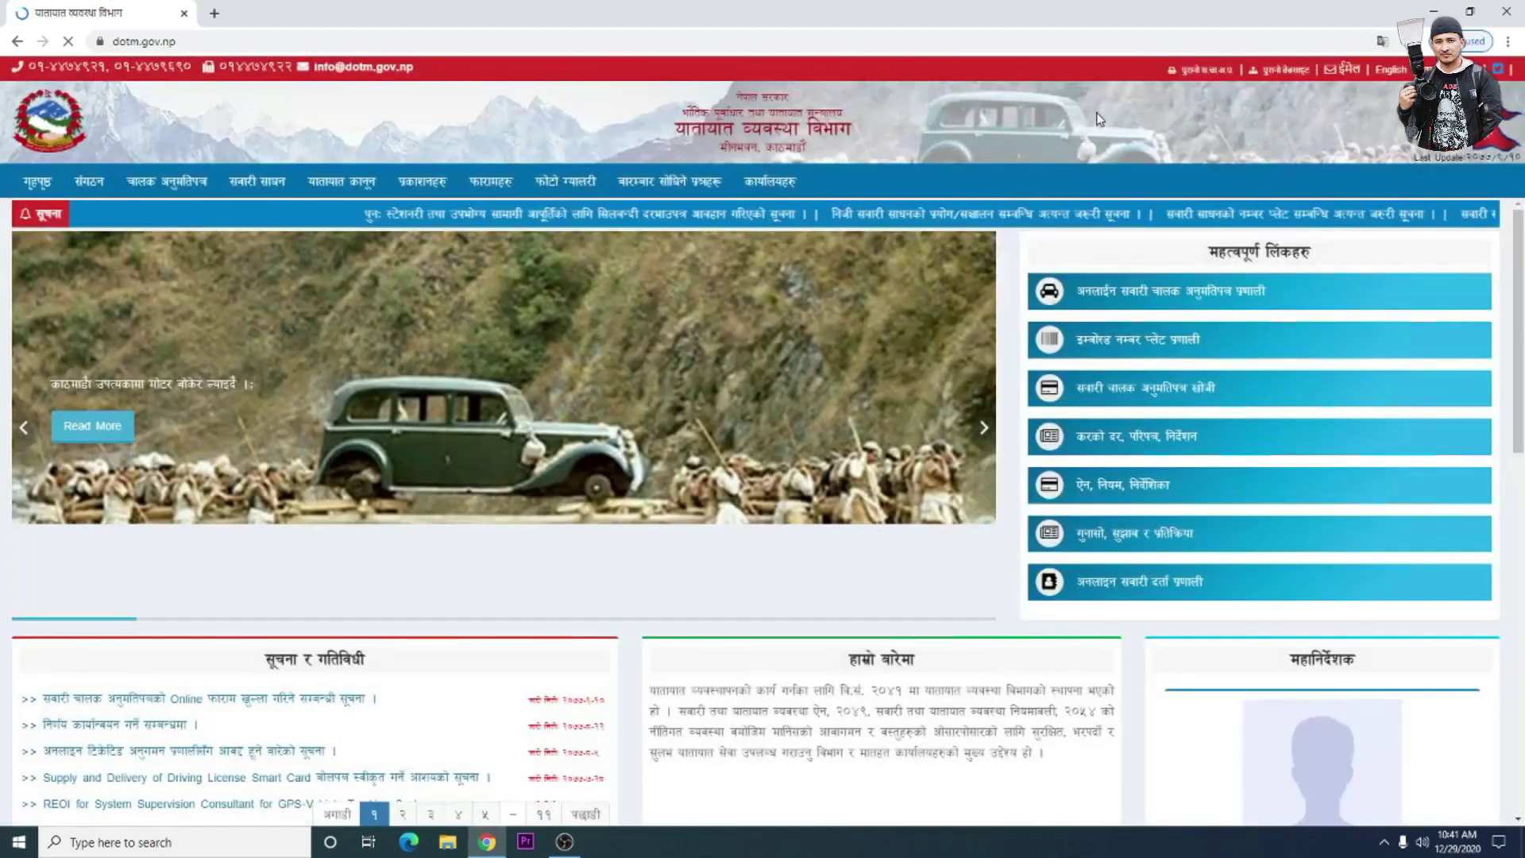
triple_click(1047, 255)
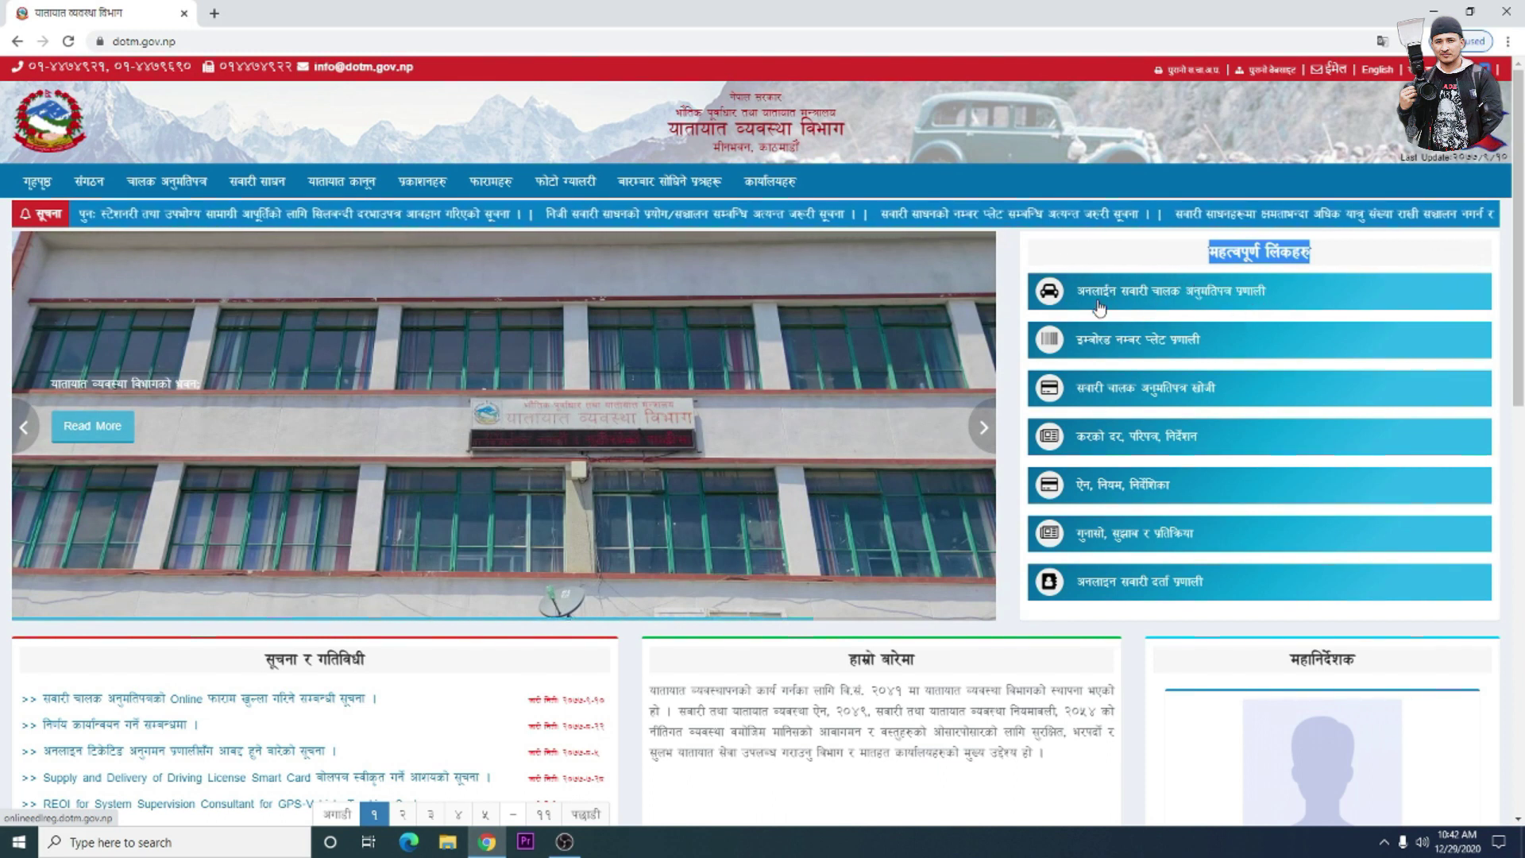
left_click(1183, 316)
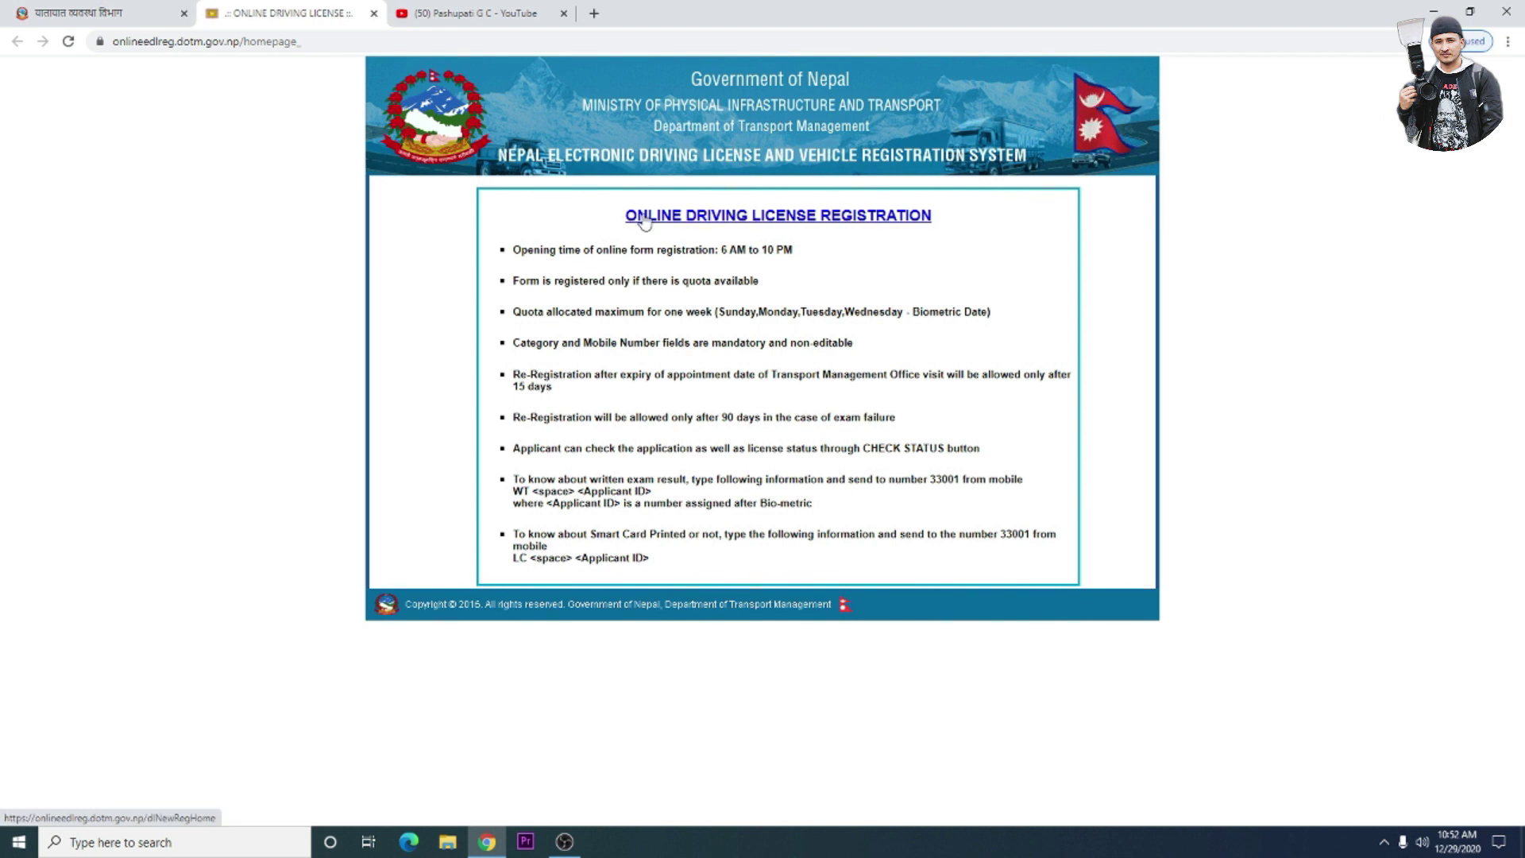
- Follow the ONLINE DRIVING LICENSE REGISTRATION link through to the Citizenship Details page
left_click(921, 226)
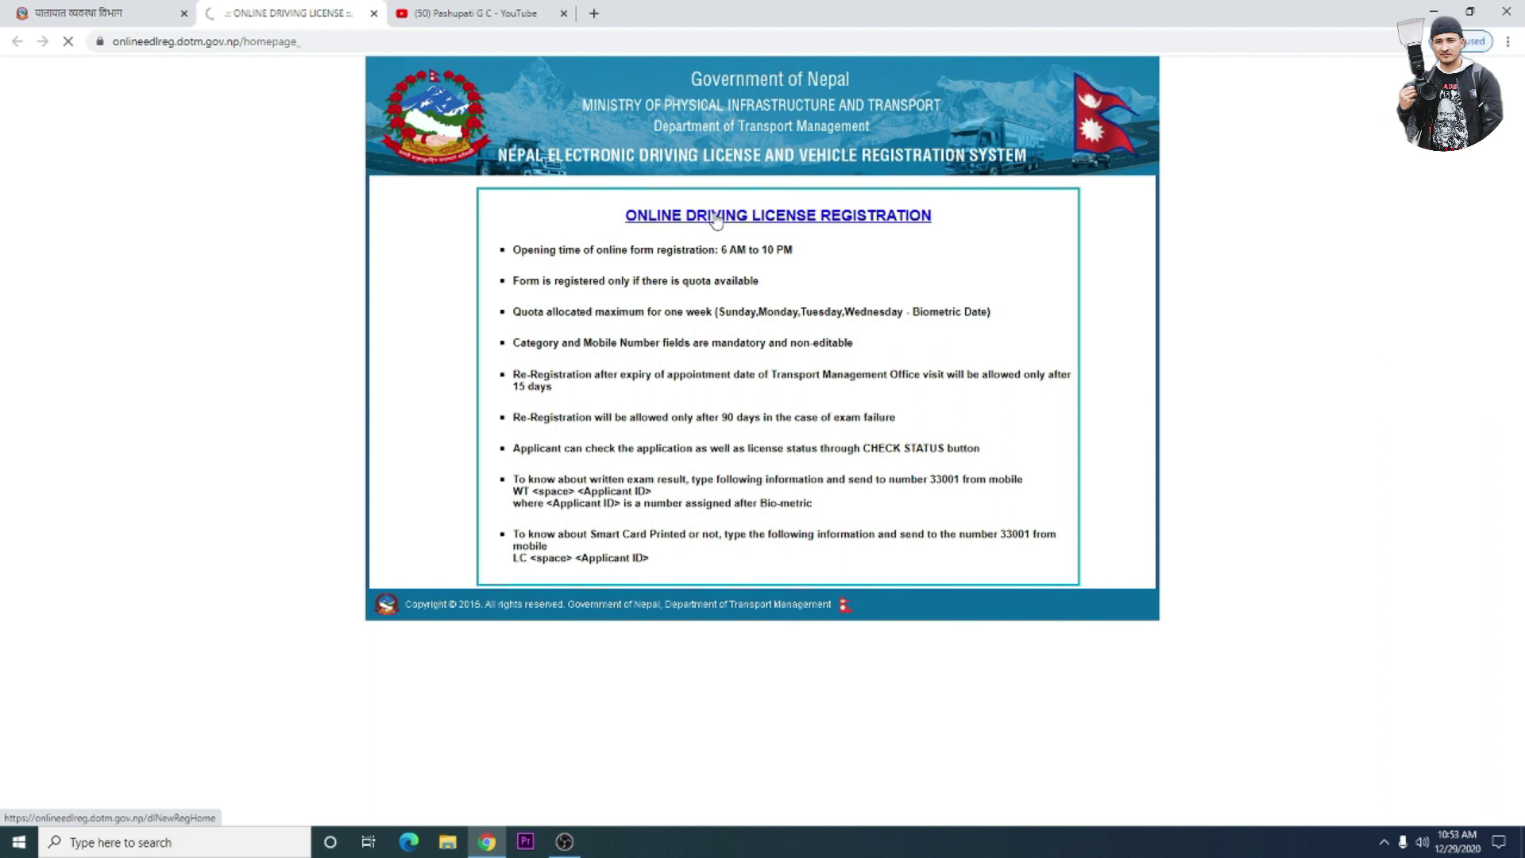
left_click(715, 216)
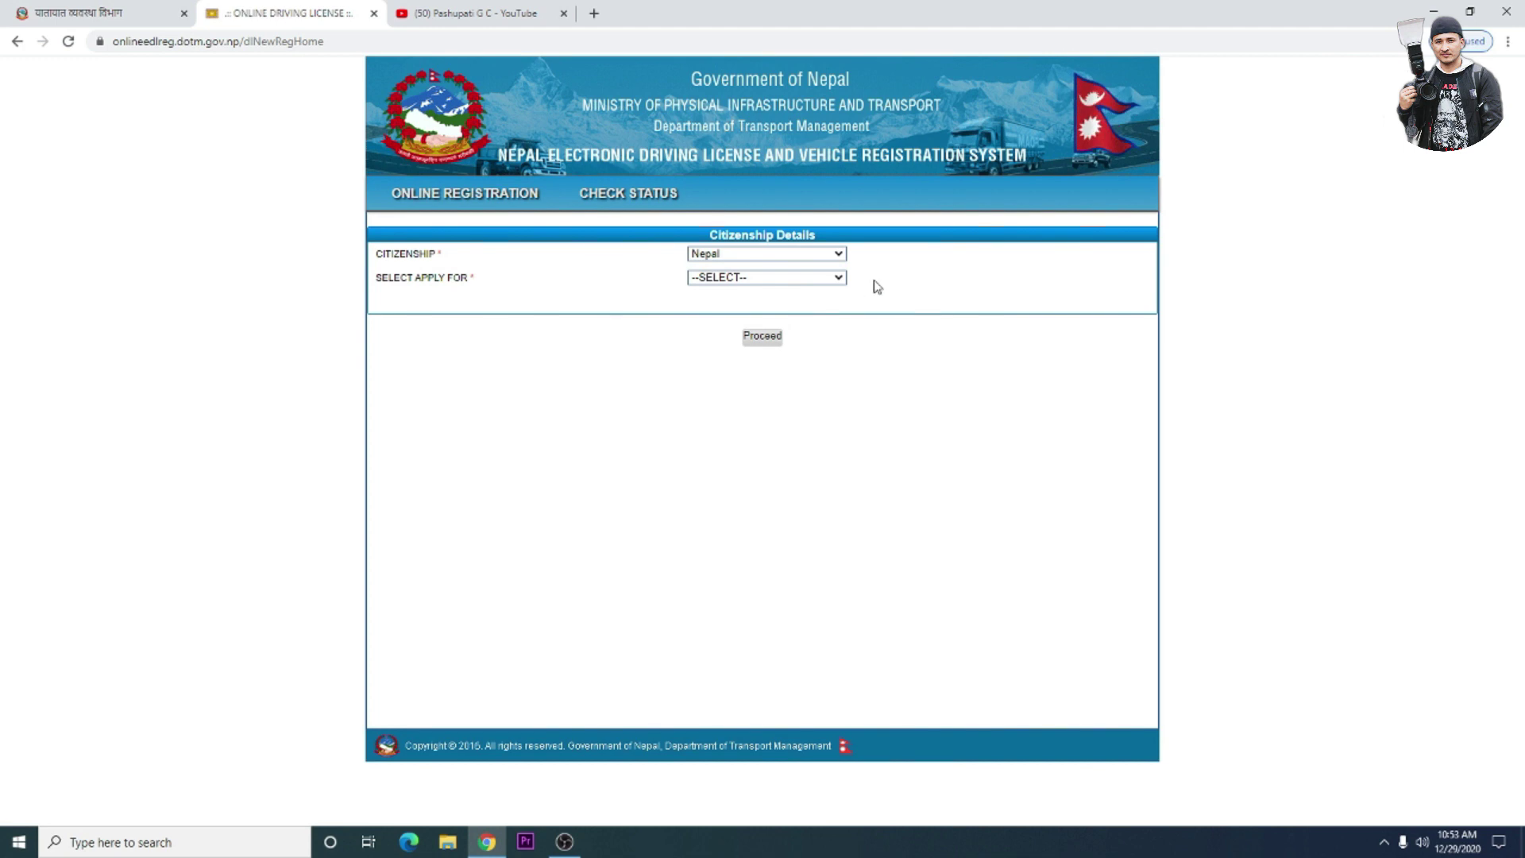
- Choose NEWLICENSE as the application type and proceed to the registration form
left_click(838, 278)
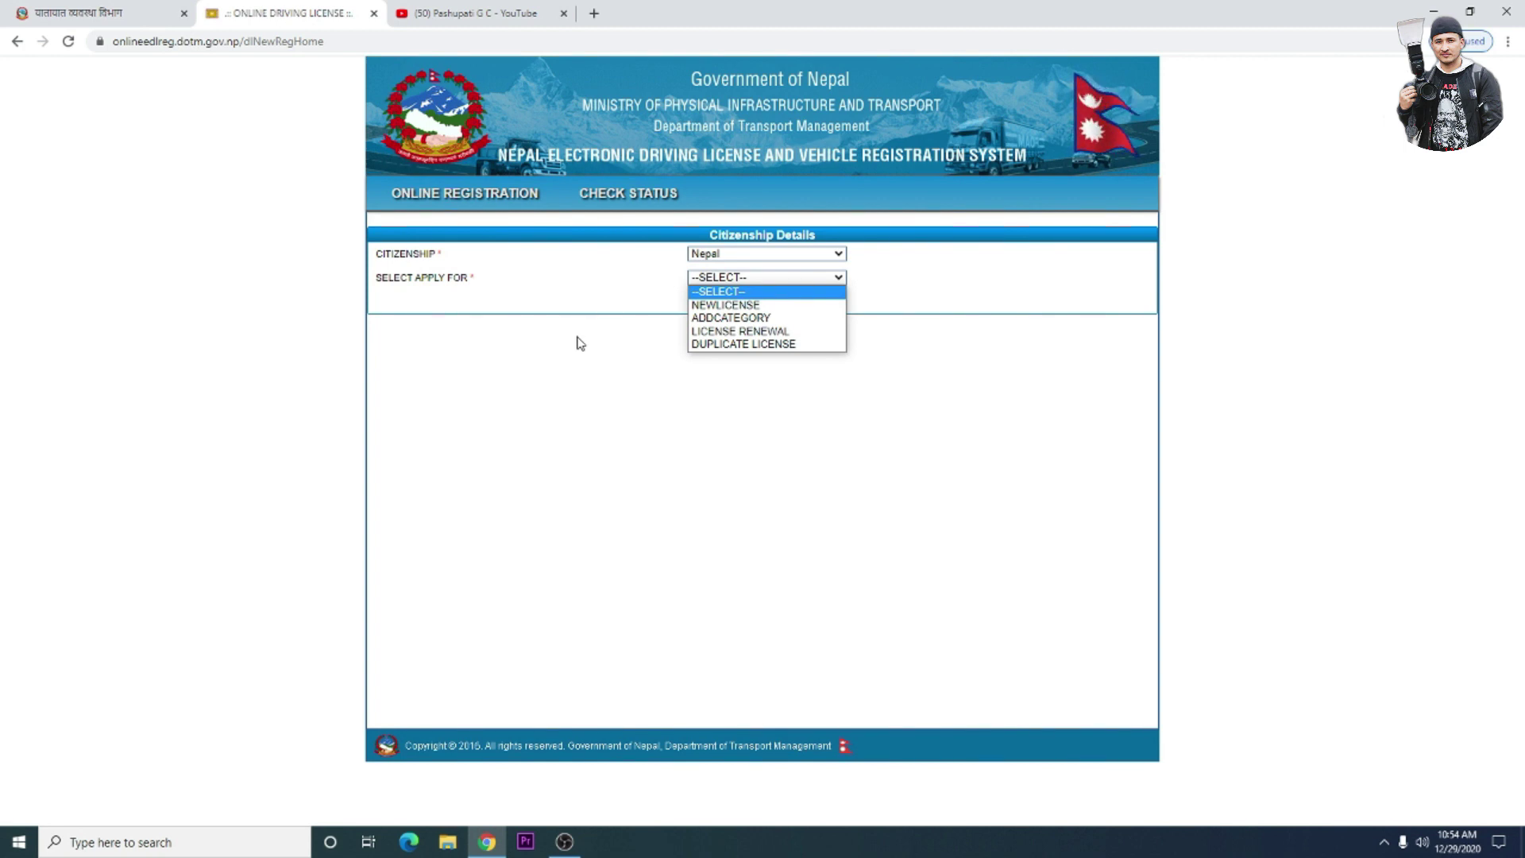
left_click(712, 306)
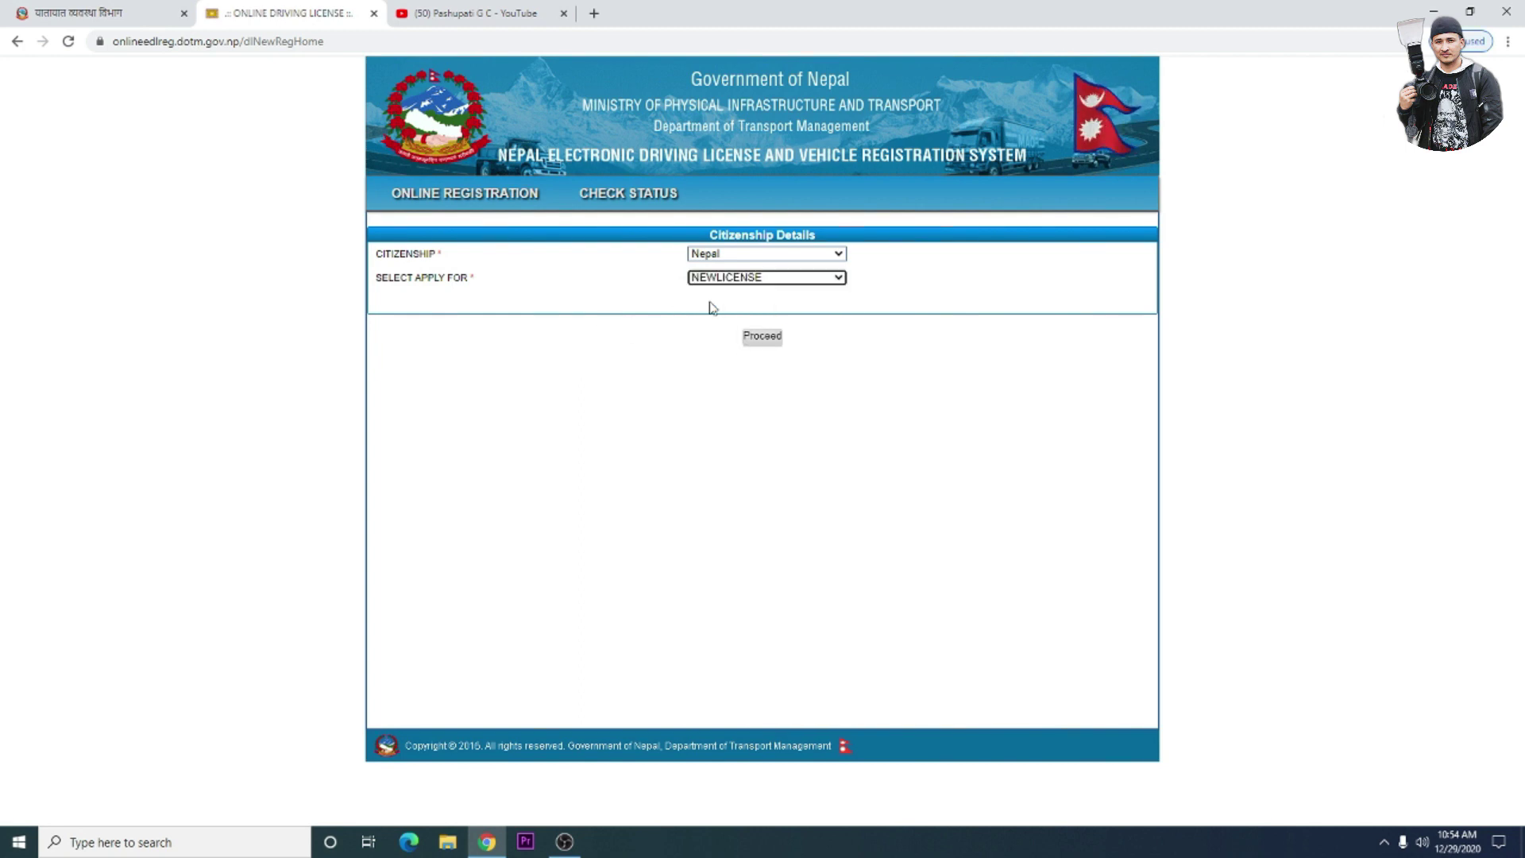
left_click(759, 338)
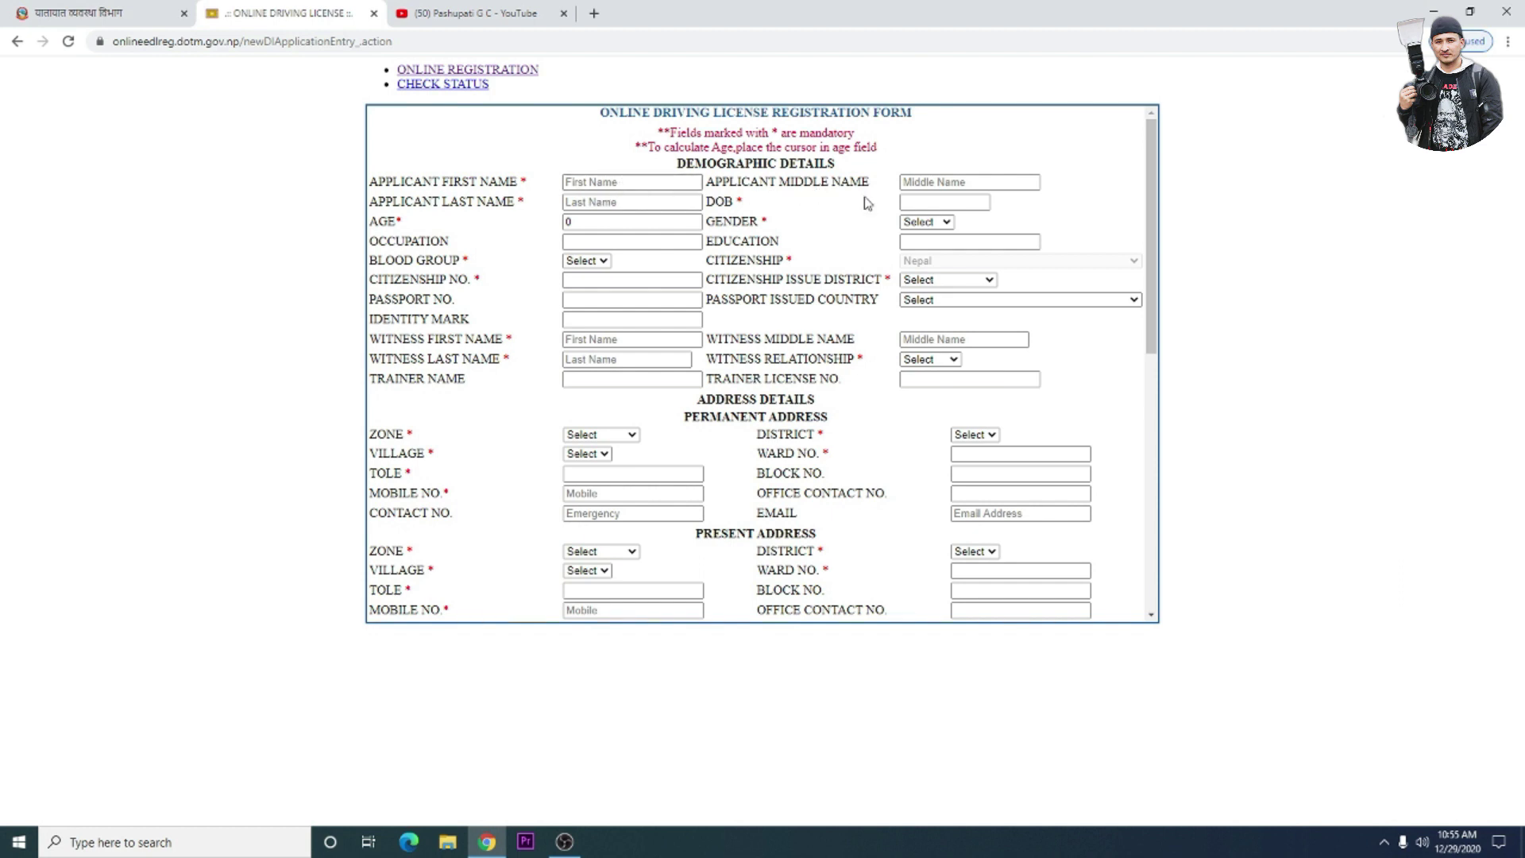
left_click(565, 222)
left_click(653, 321)
scroll(654, 323, "down", 3)
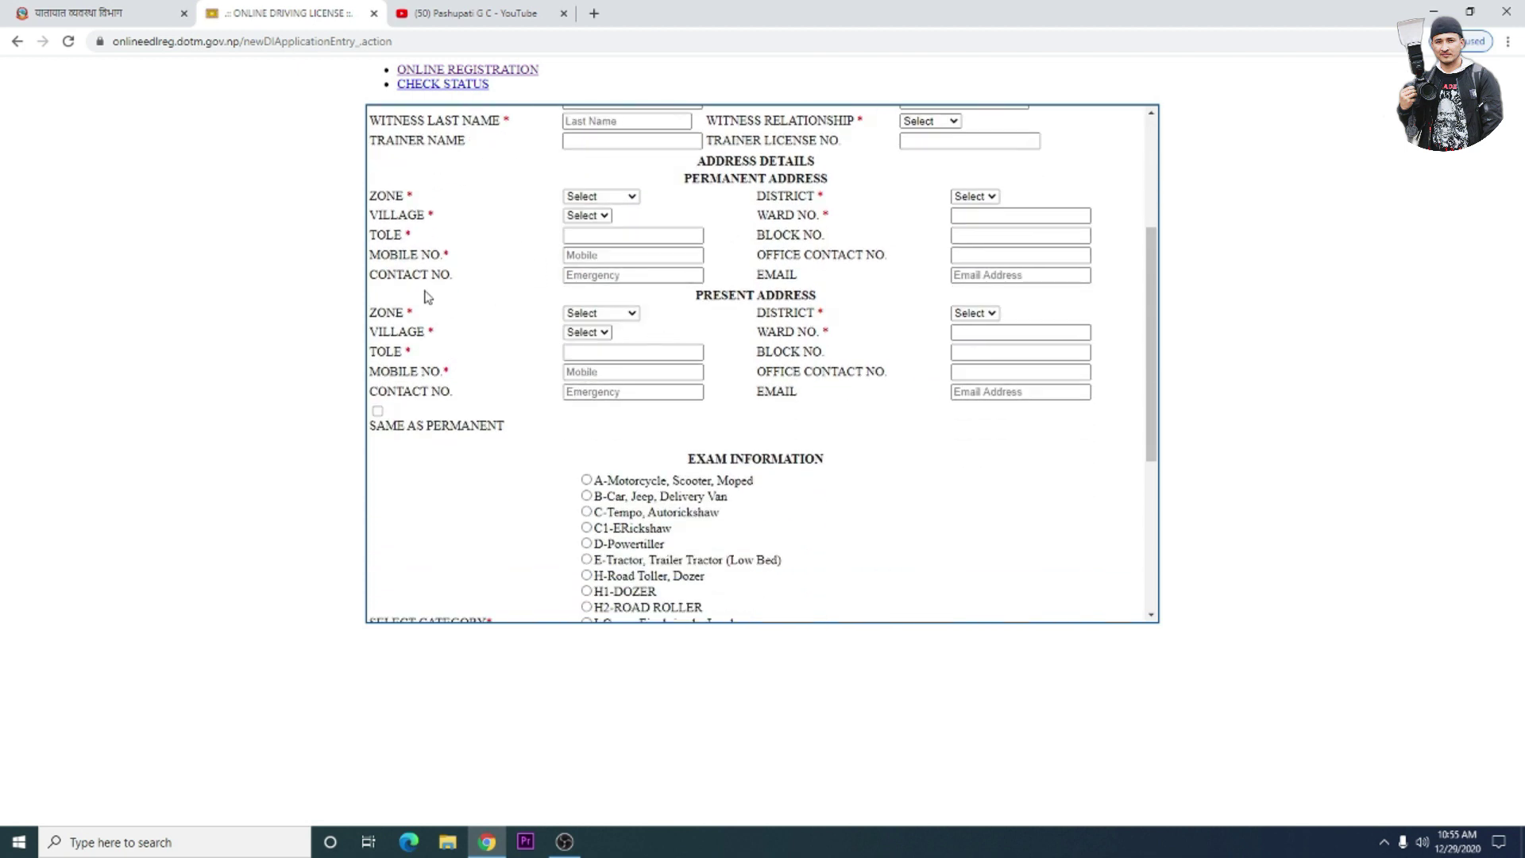
scroll(758, 355, "down", 1)
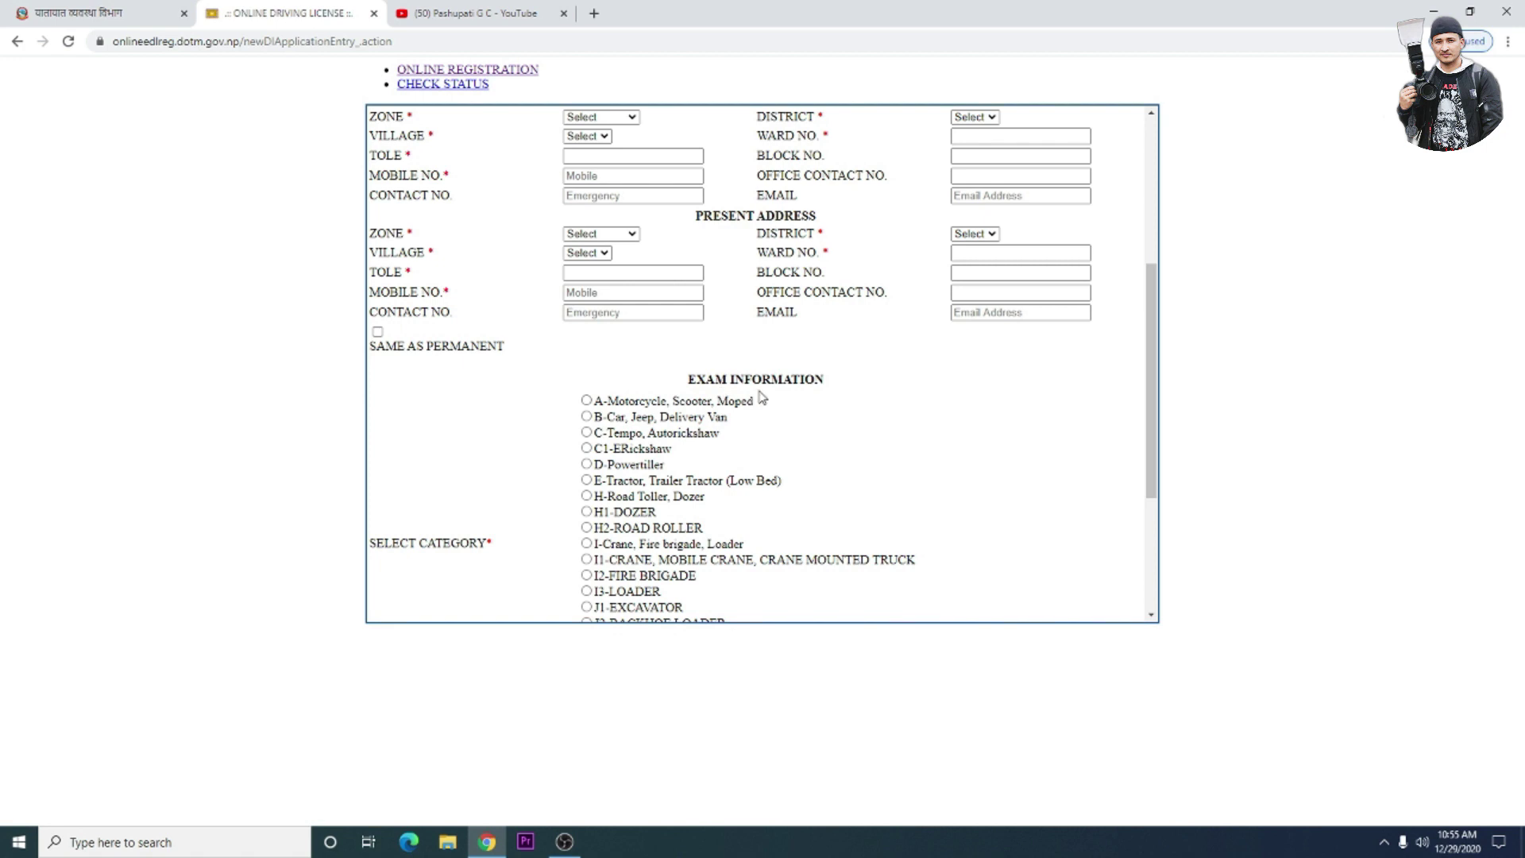
left_click(586, 419)
scroll(577, 425, "down", 2)
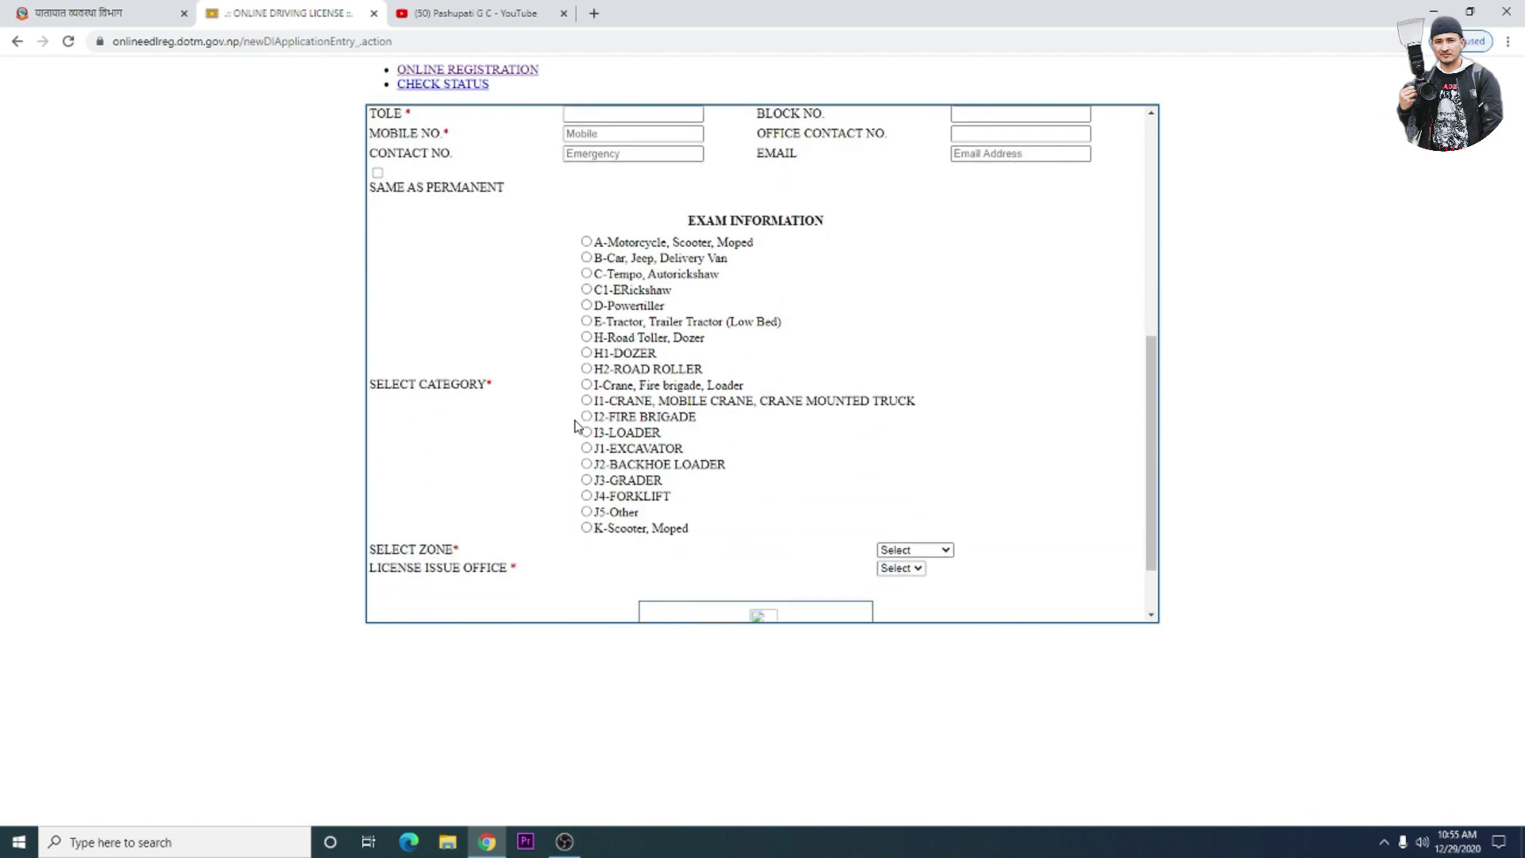
scroll(577, 425, "down", 1)
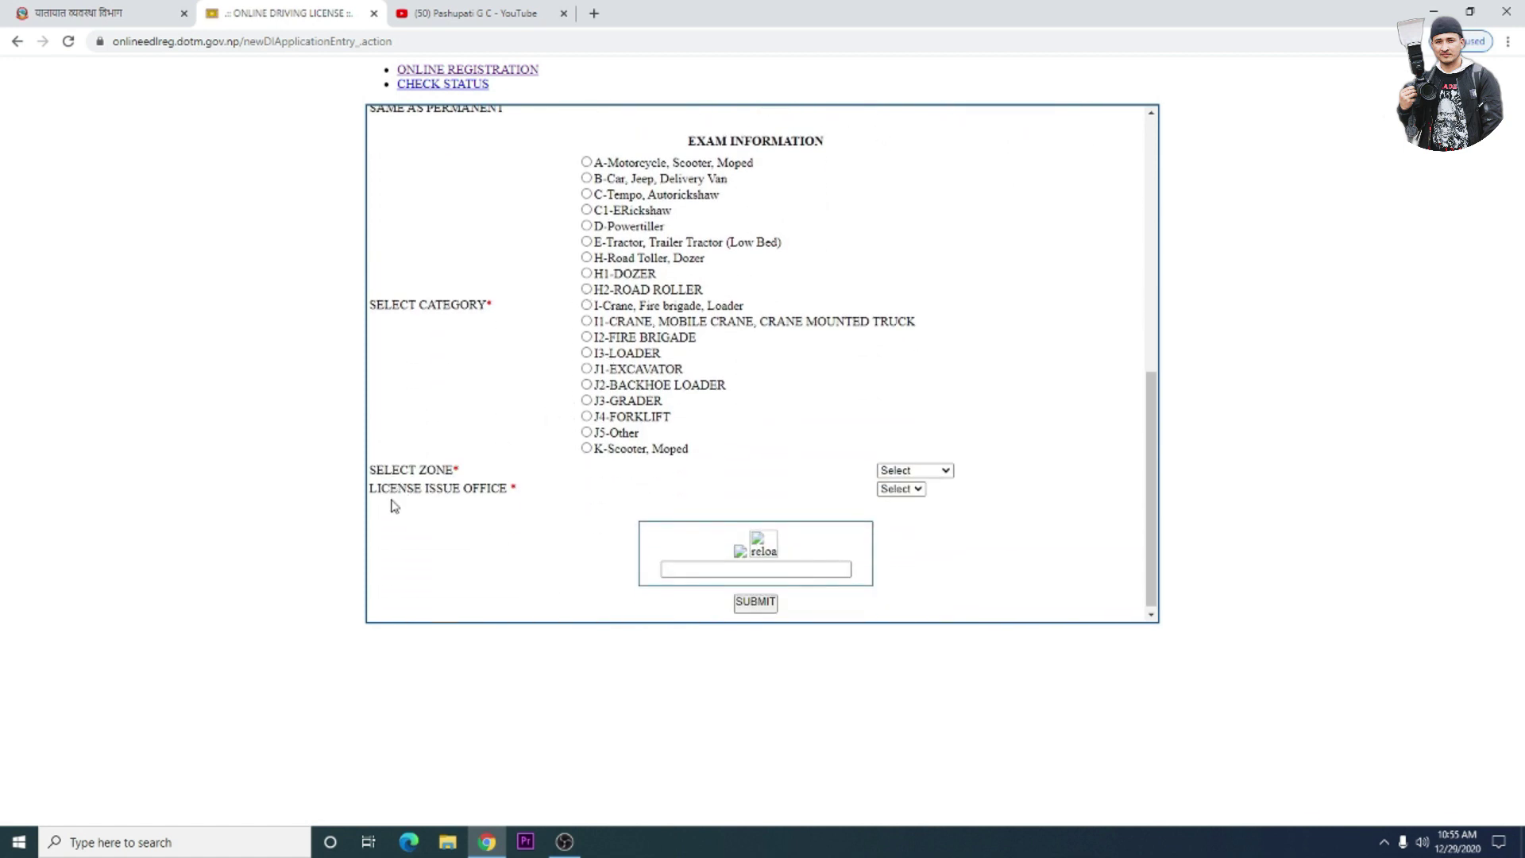
scroll(393, 506, "down", 1)
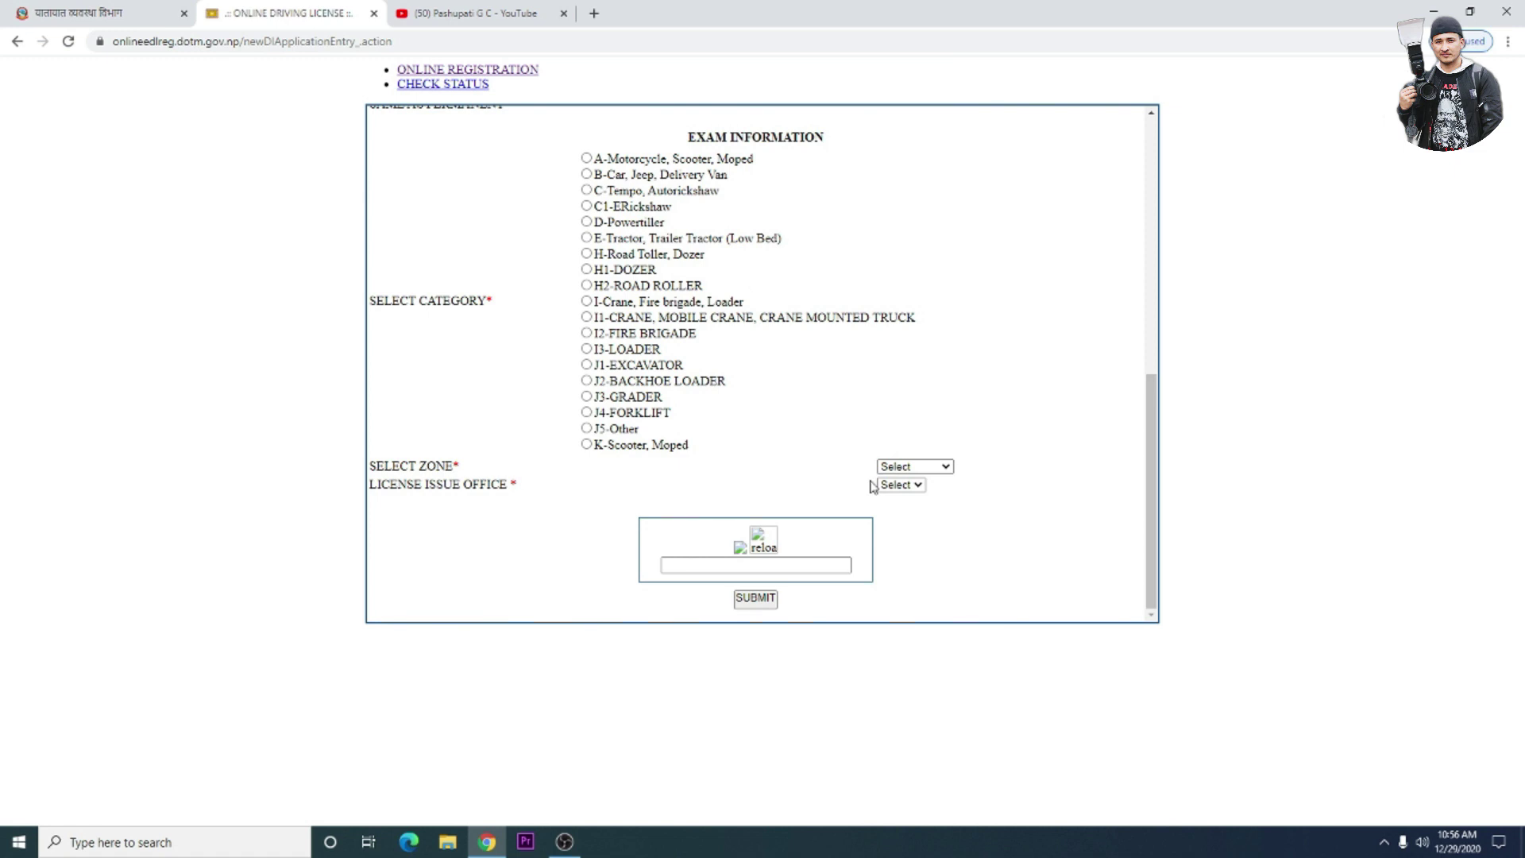
left_click(946, 466)
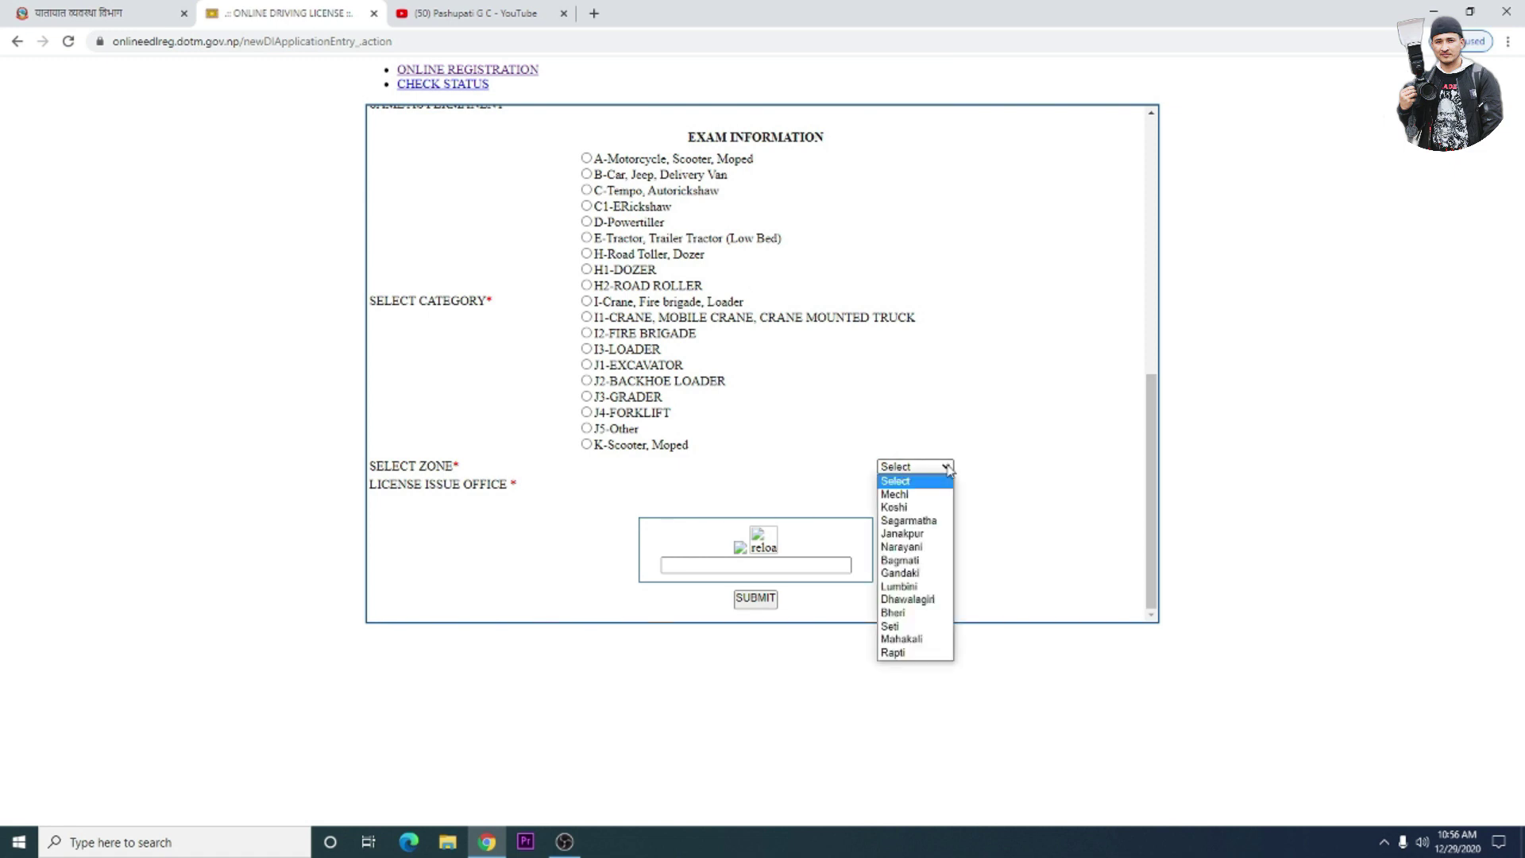
left_click(947, 467)
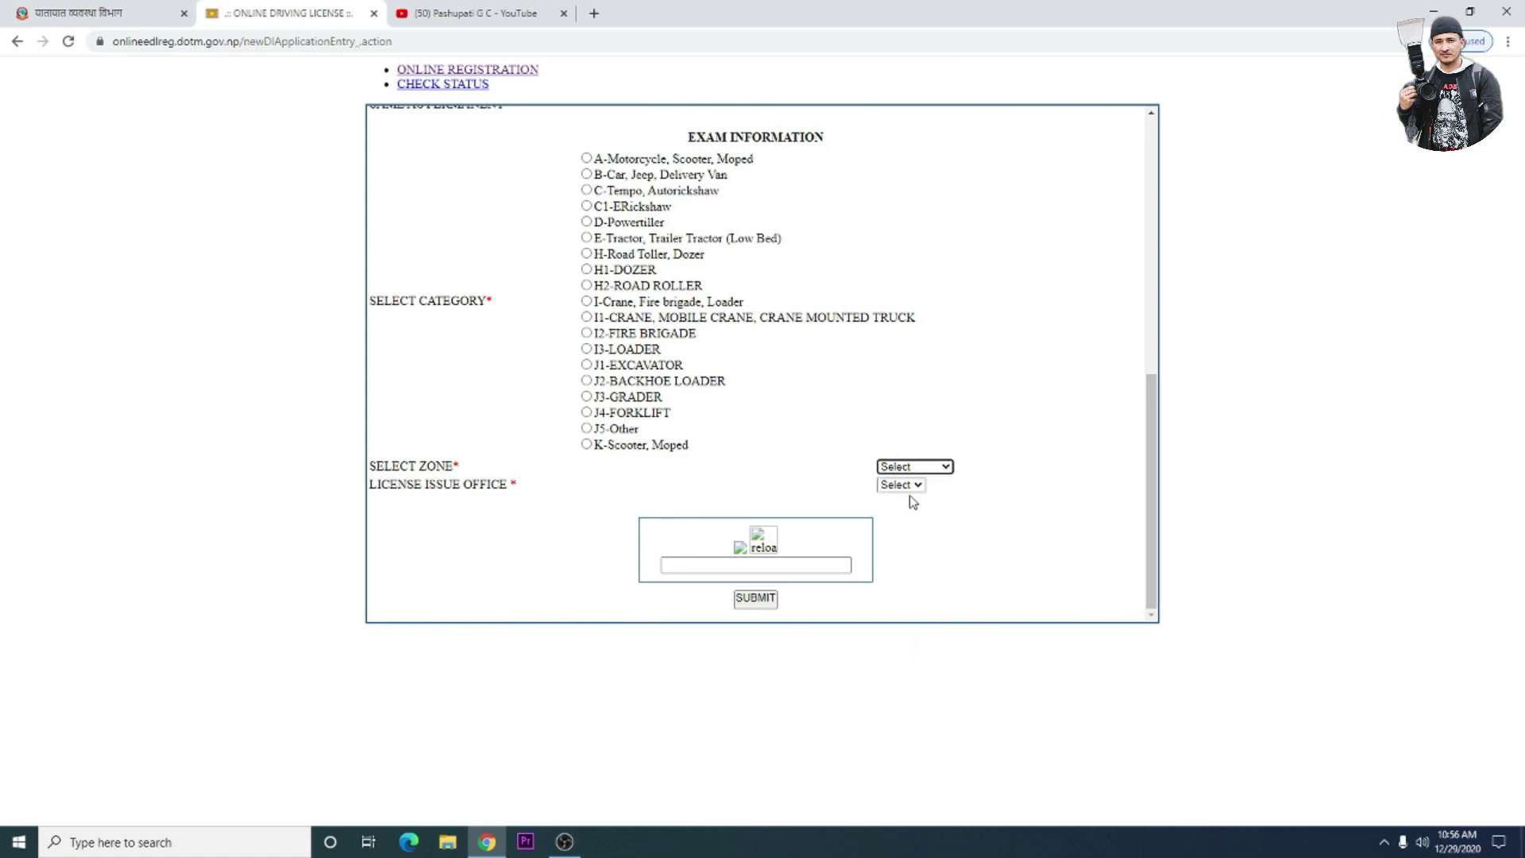
left_click(916, 486)
left_click(916, 486)
scroll(975, 480, "up", 2)
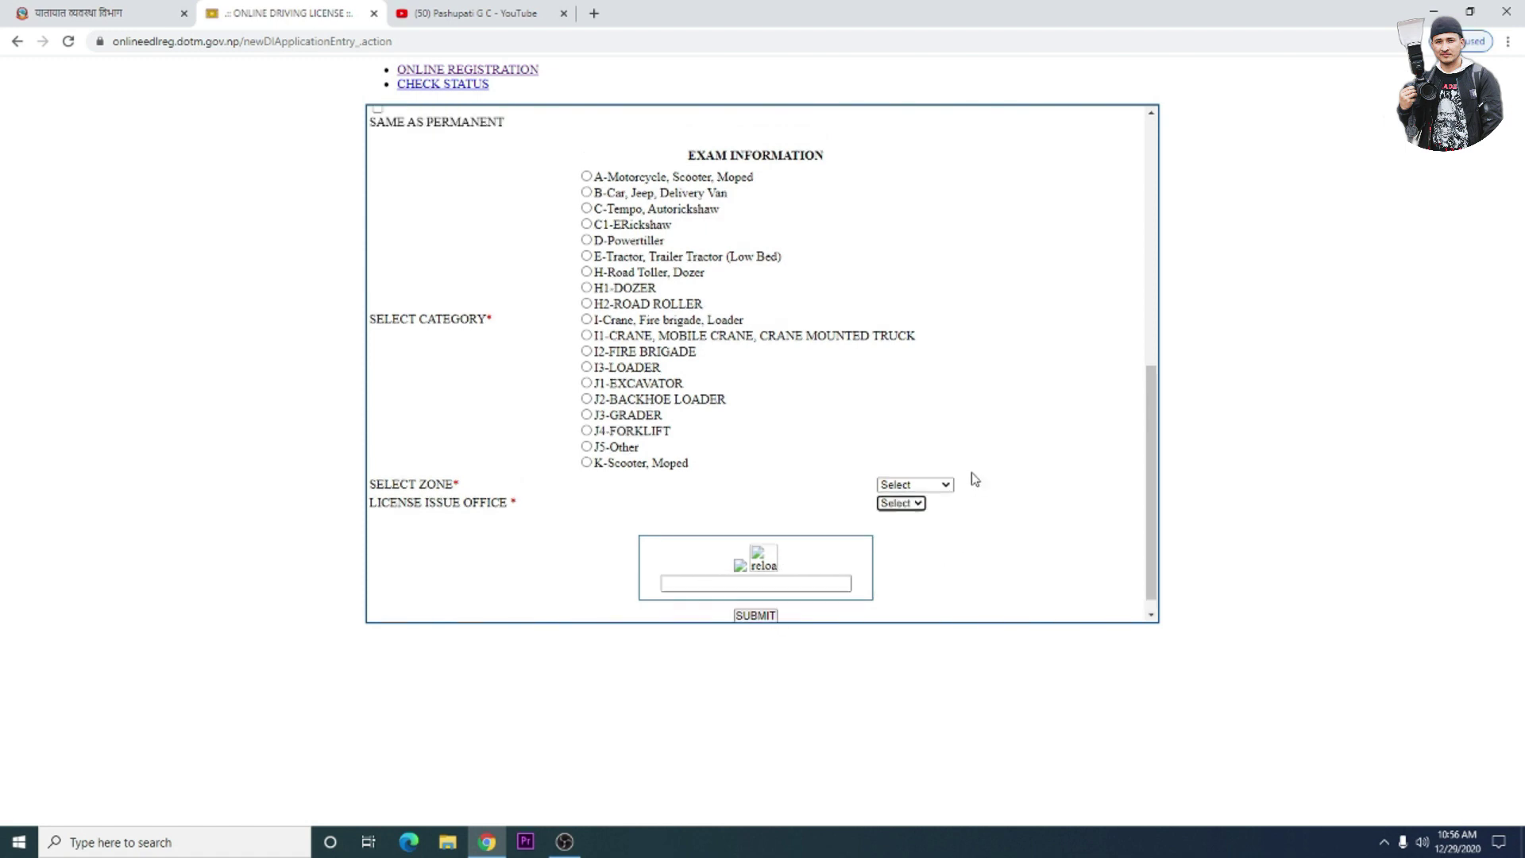
scroll(976, 479, "up", 3)
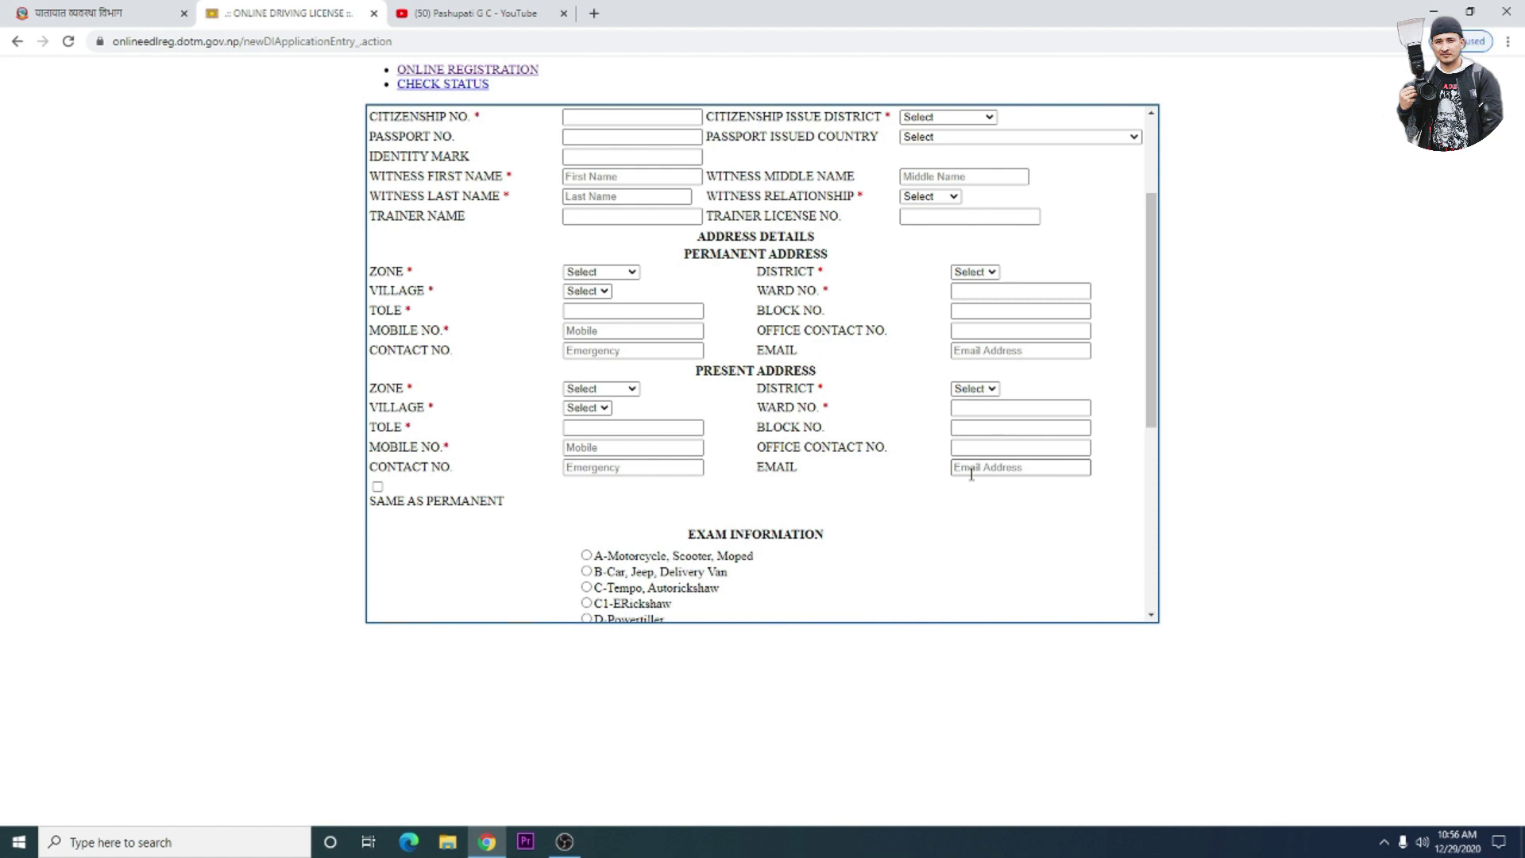
scroll(970, 474, "up", 3)
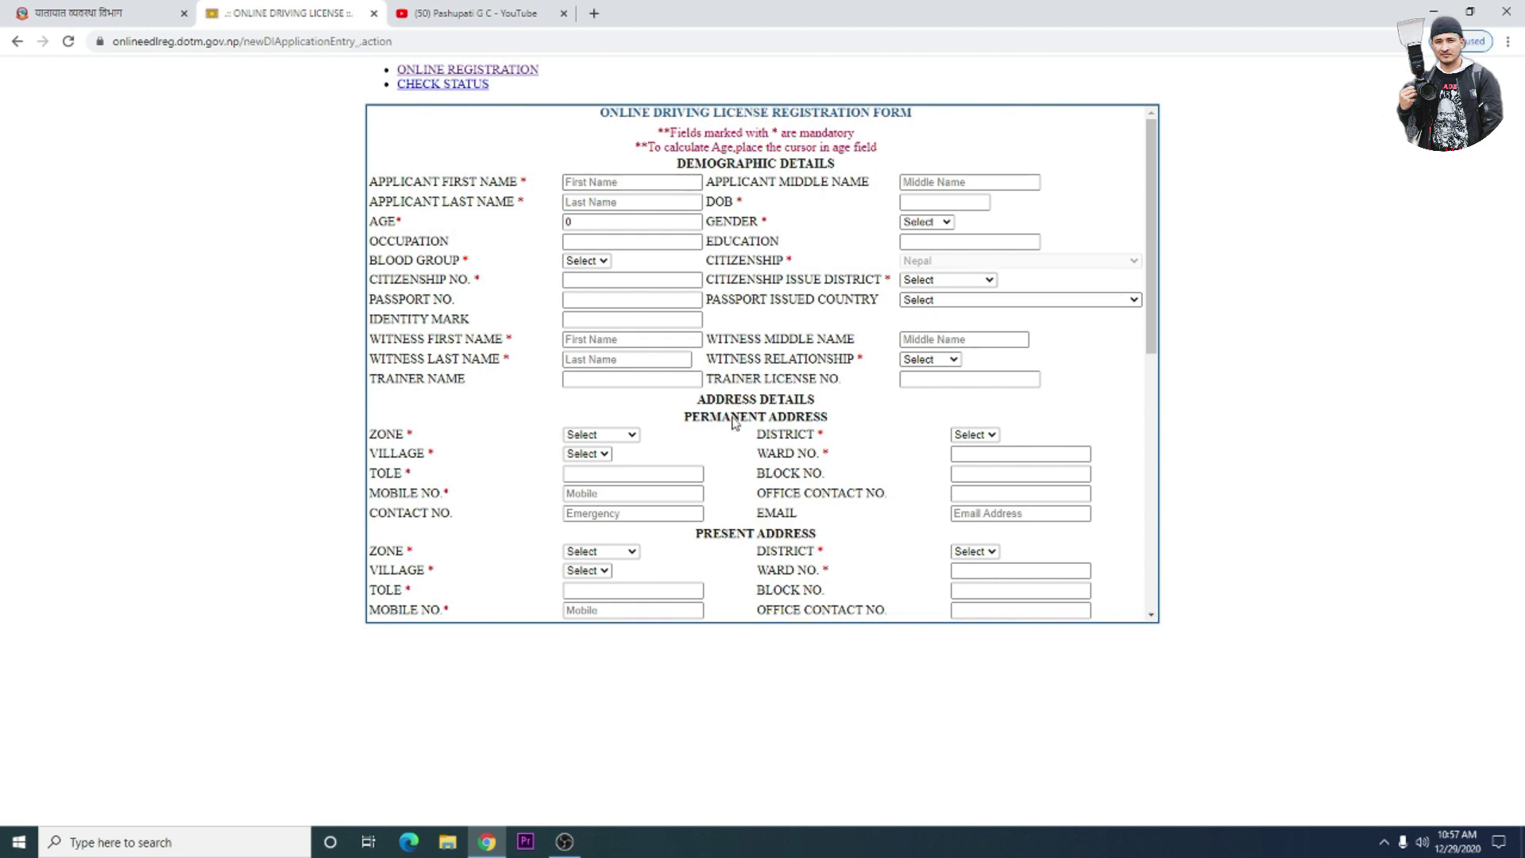
scroll(734, 421, "down", 1)
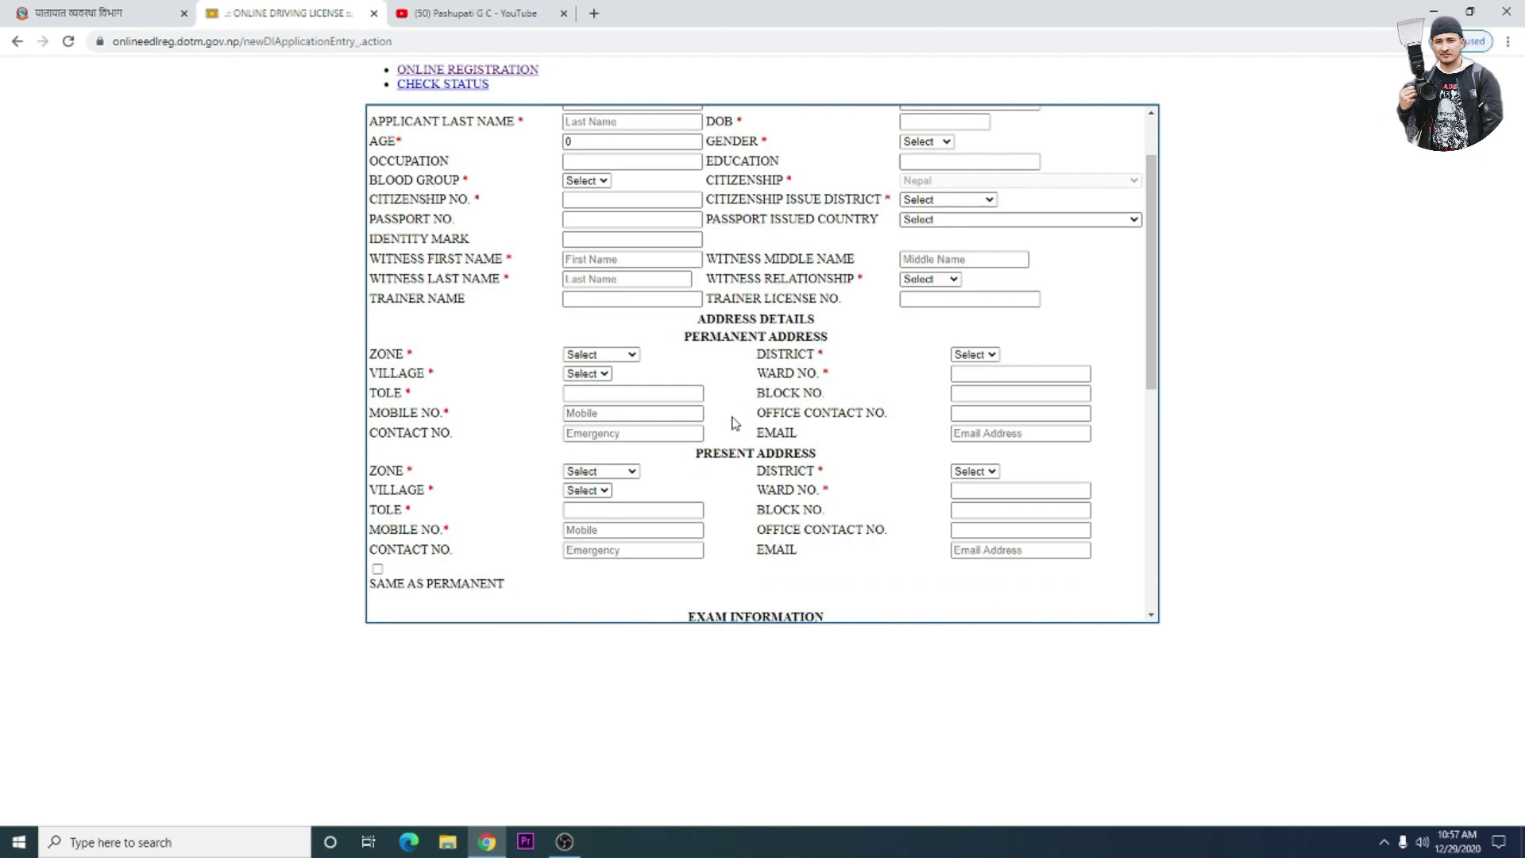
scroll(734, 422, "down", 1)
scroll(734, 423, "up", 2)
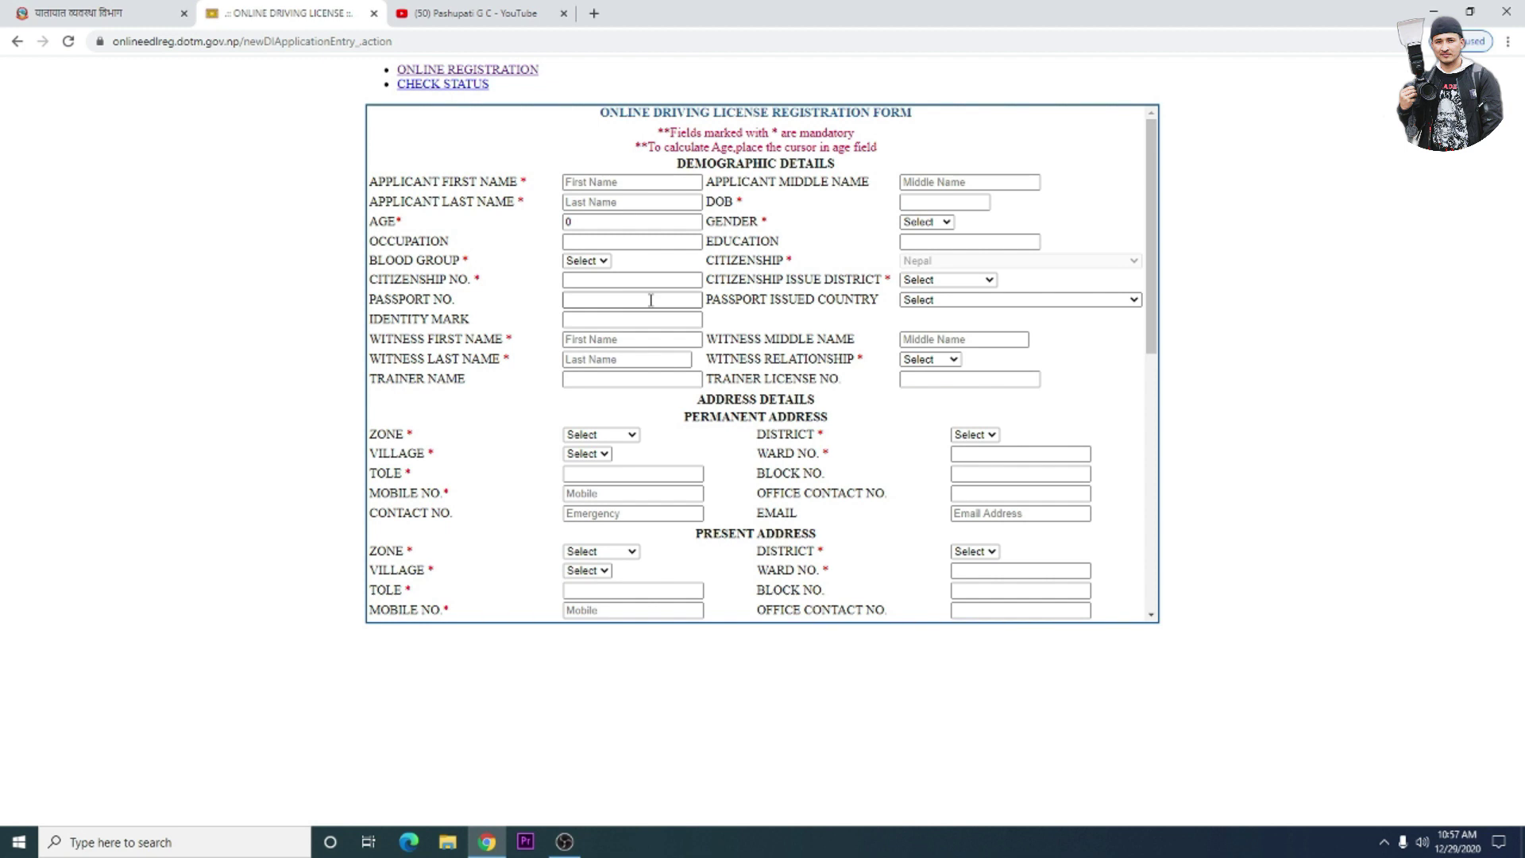
scroll(651, 300, "down", 2)
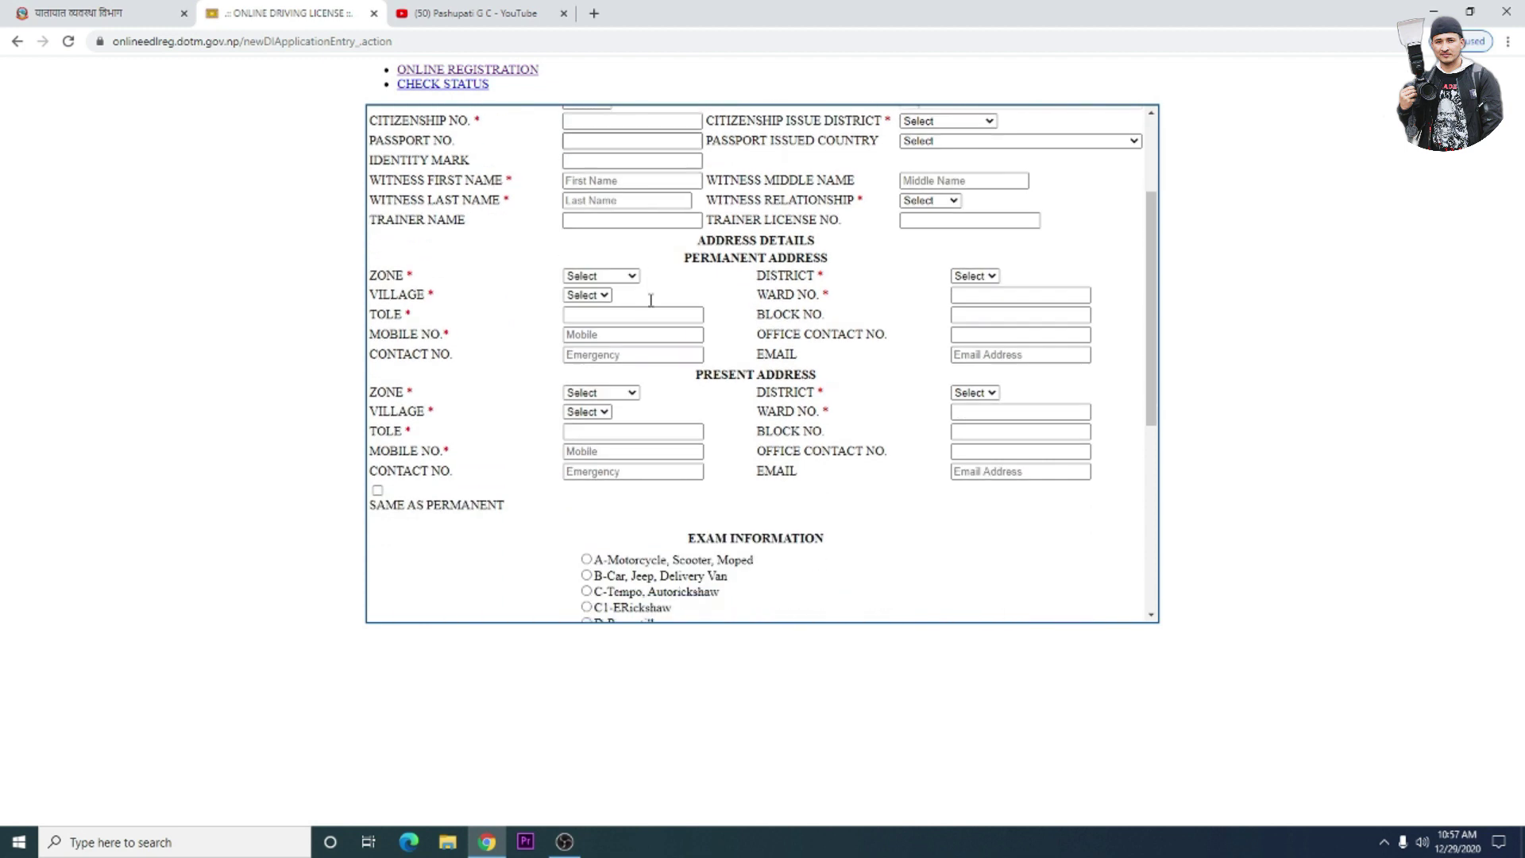
scroll(650, 300, "up", 1)
scroll(650, 300, "down", 1)
scroll(566, 255, "up", 2)
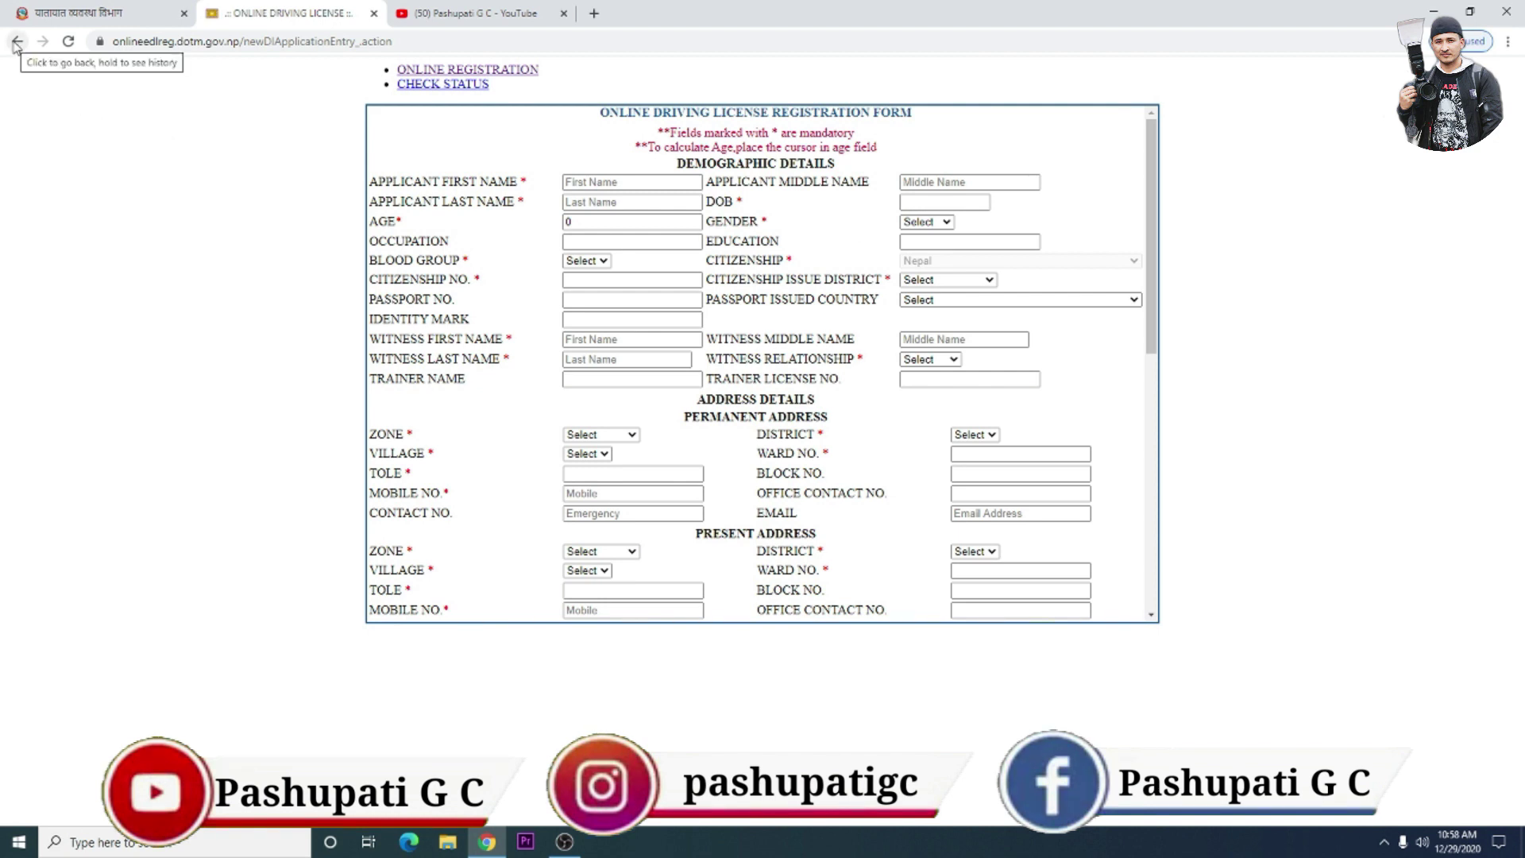
- Go back from the new-license form and reopen the ONLINE DRIVING LICENSE REGISTRATION page
left_click(16, 42)
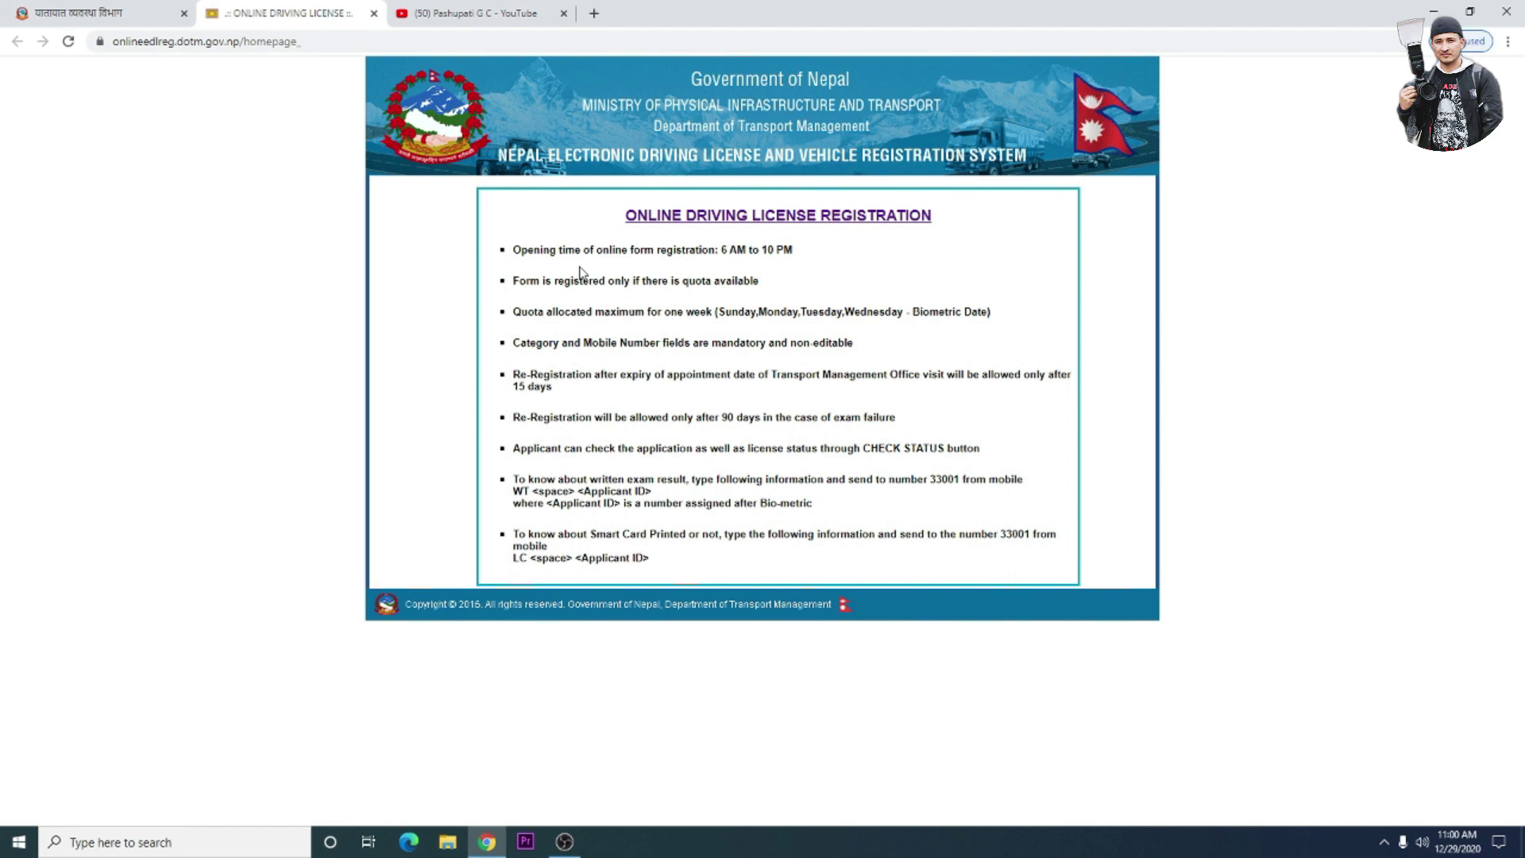
left_click(724, 226)
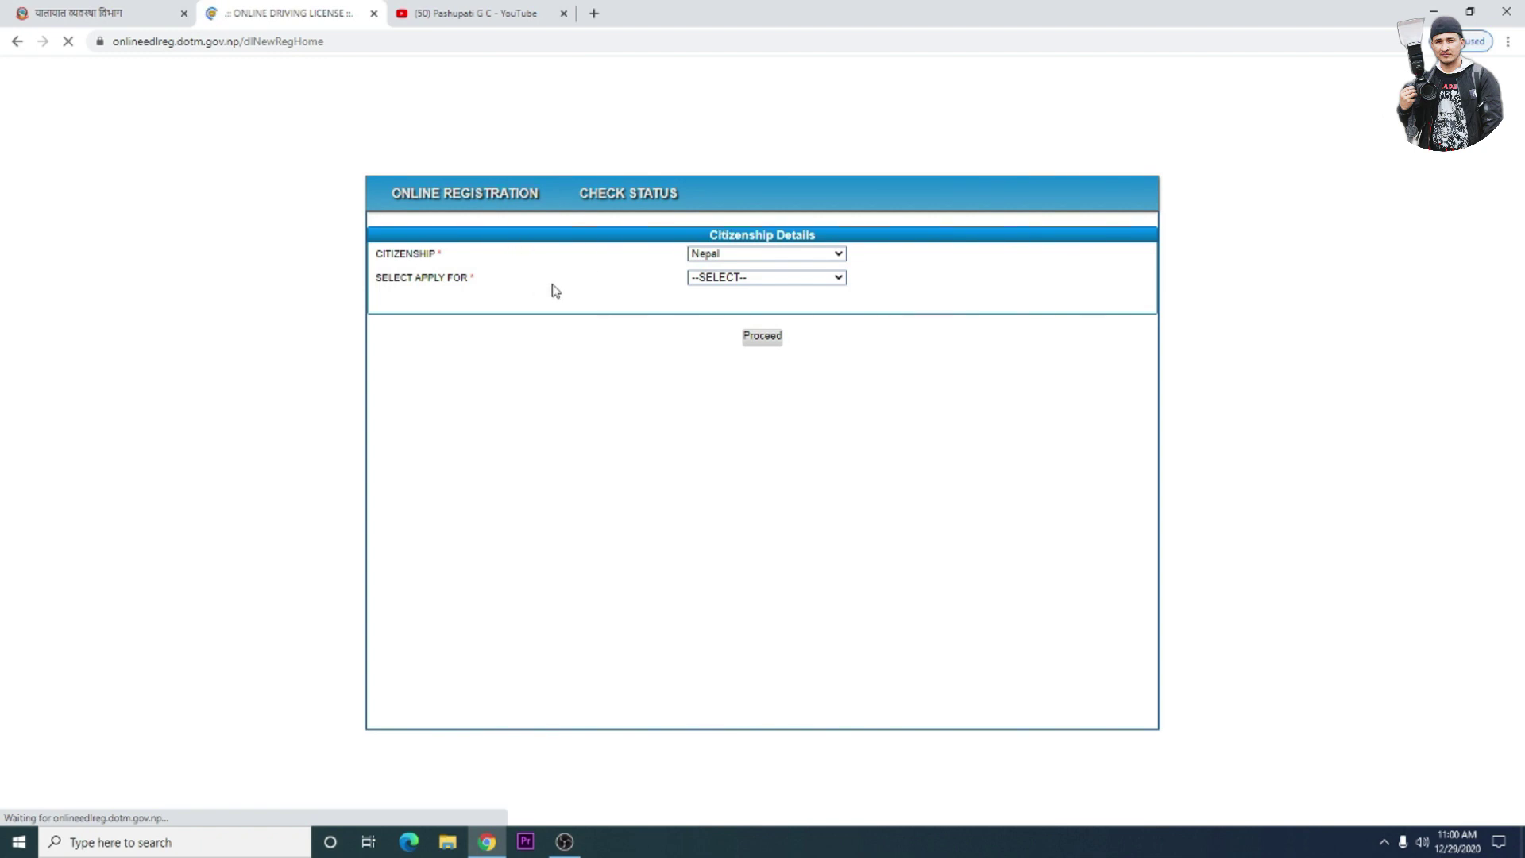
- Keep Nepal as citizenship, choose ADDCATEGORY as the application type, and proceed
left_click(840, 255)
left_click(840, 259)
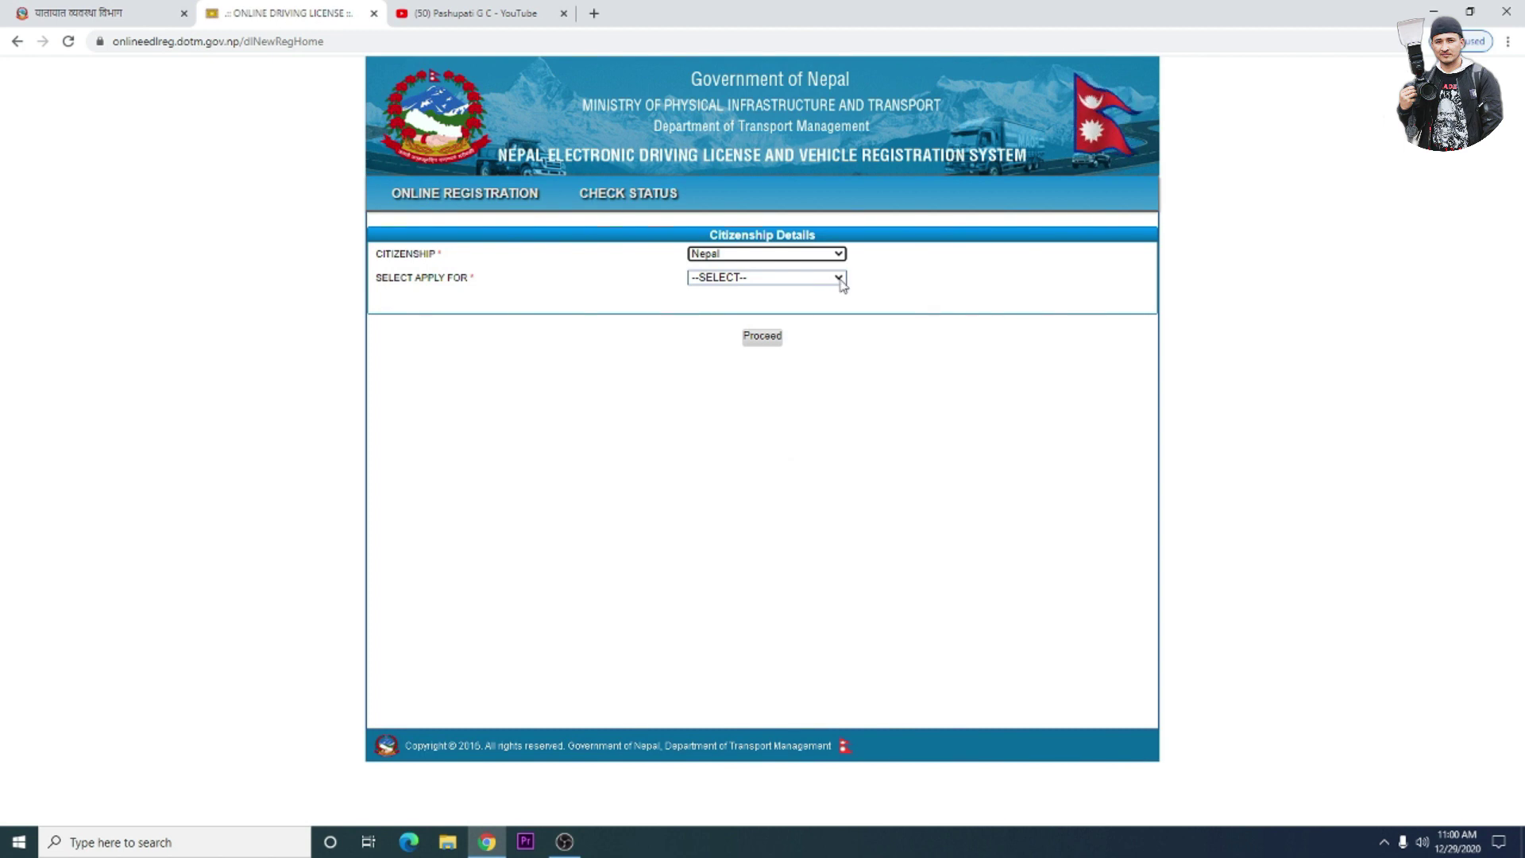
left_click(839, 281)
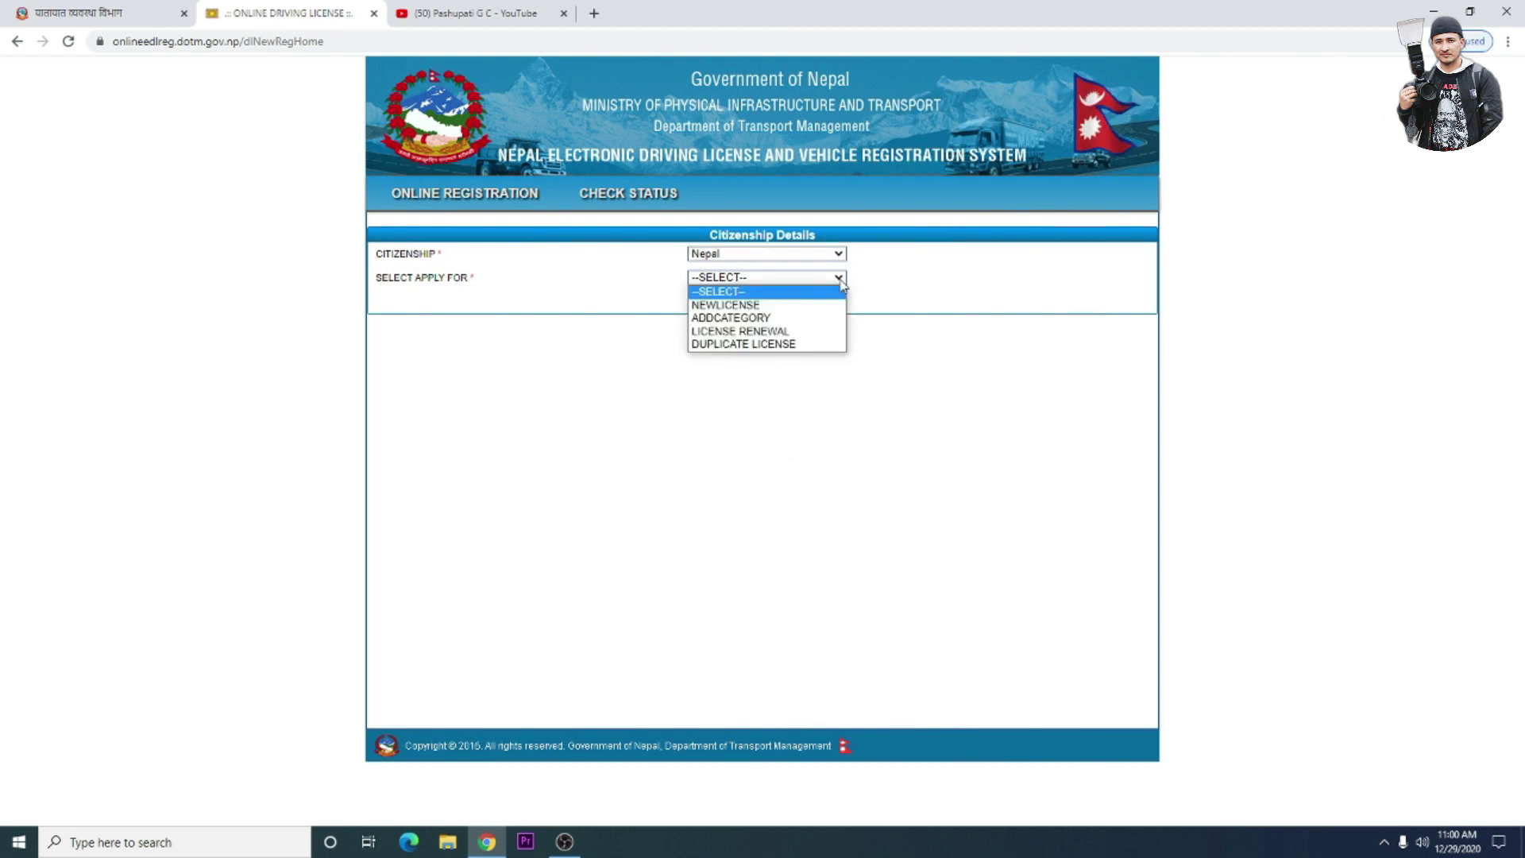
left_click(750, 318)
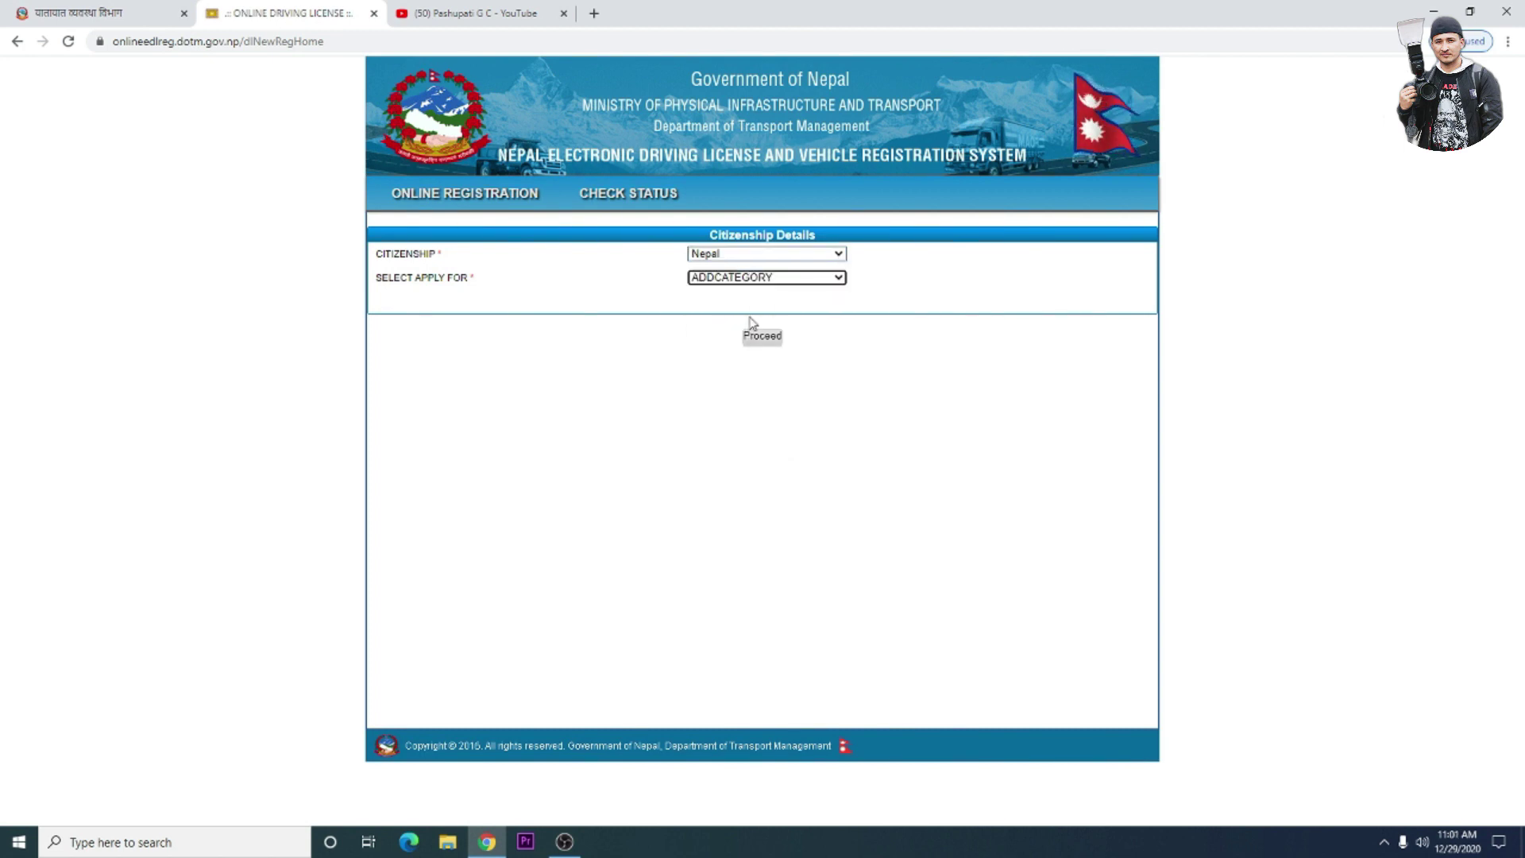
left_click(763, 336)
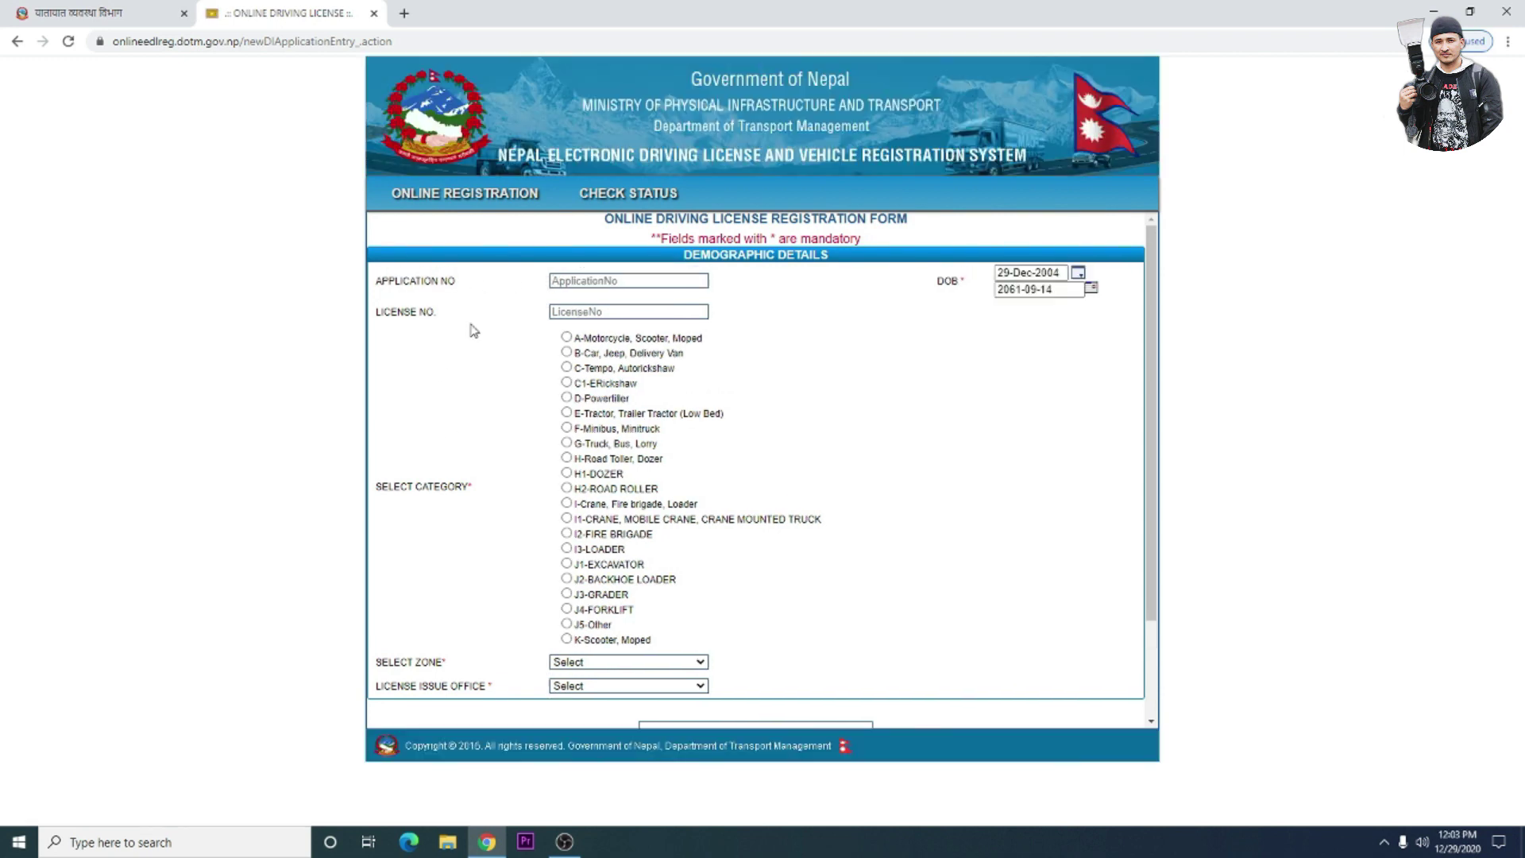
- Fill in the existing Application No and License No from the saved suggestions
left_click(572, 280)
left_click(604, 336)
left_click(588, 311)
left_click(601, 380)
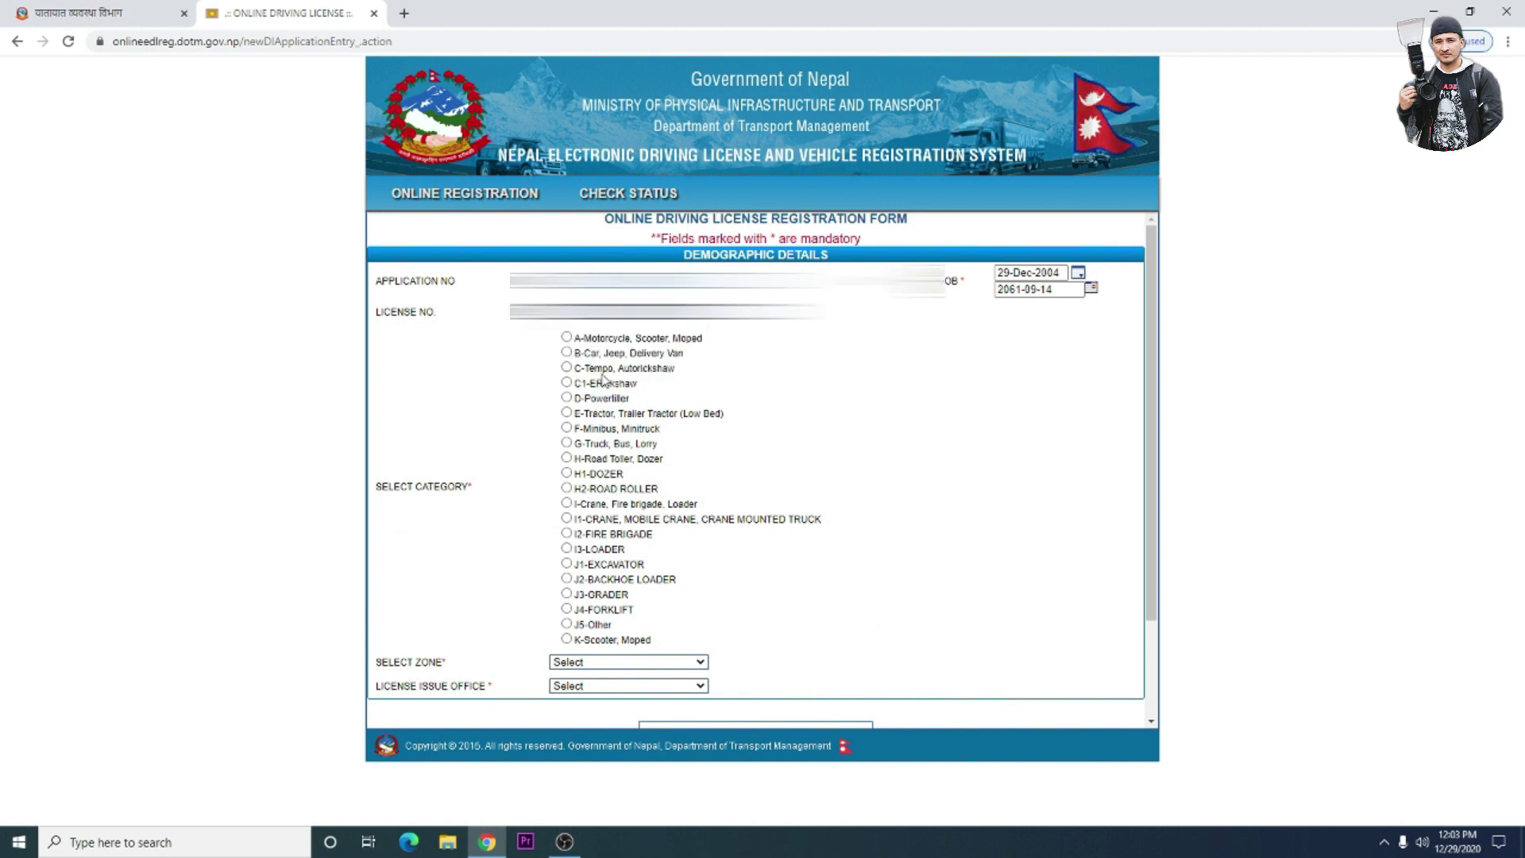
left_click(1078, 273)
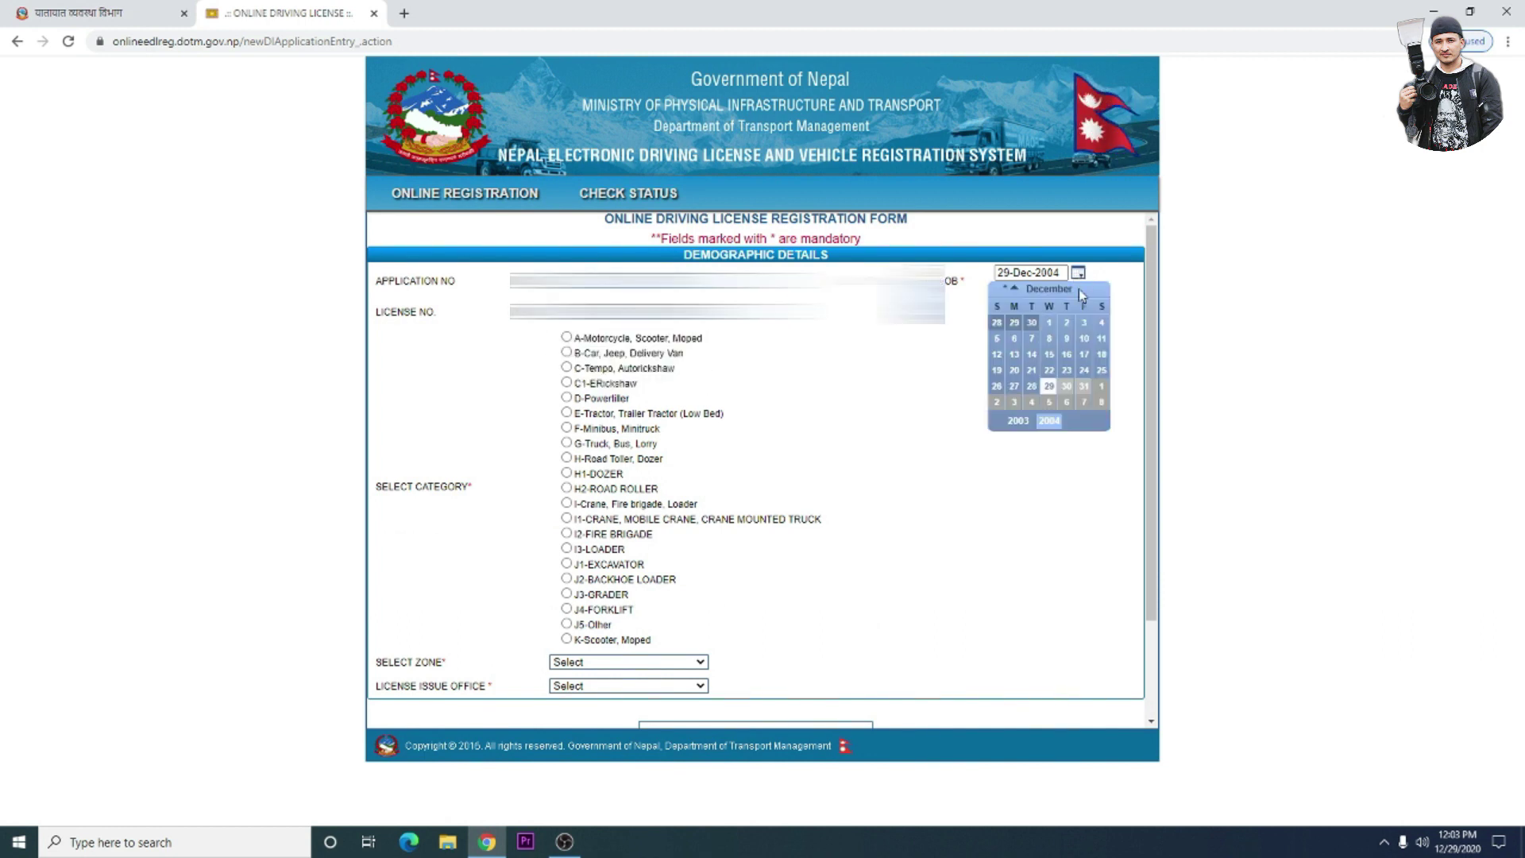
left_click(1019, 422)
left_click(1019, 423)
left_click(1019, 423)
left_click(1019, 422)
left_click(1019, 423)
left_click(1018, 423)
left_click(1019, 422)
left_click(1018, 423)
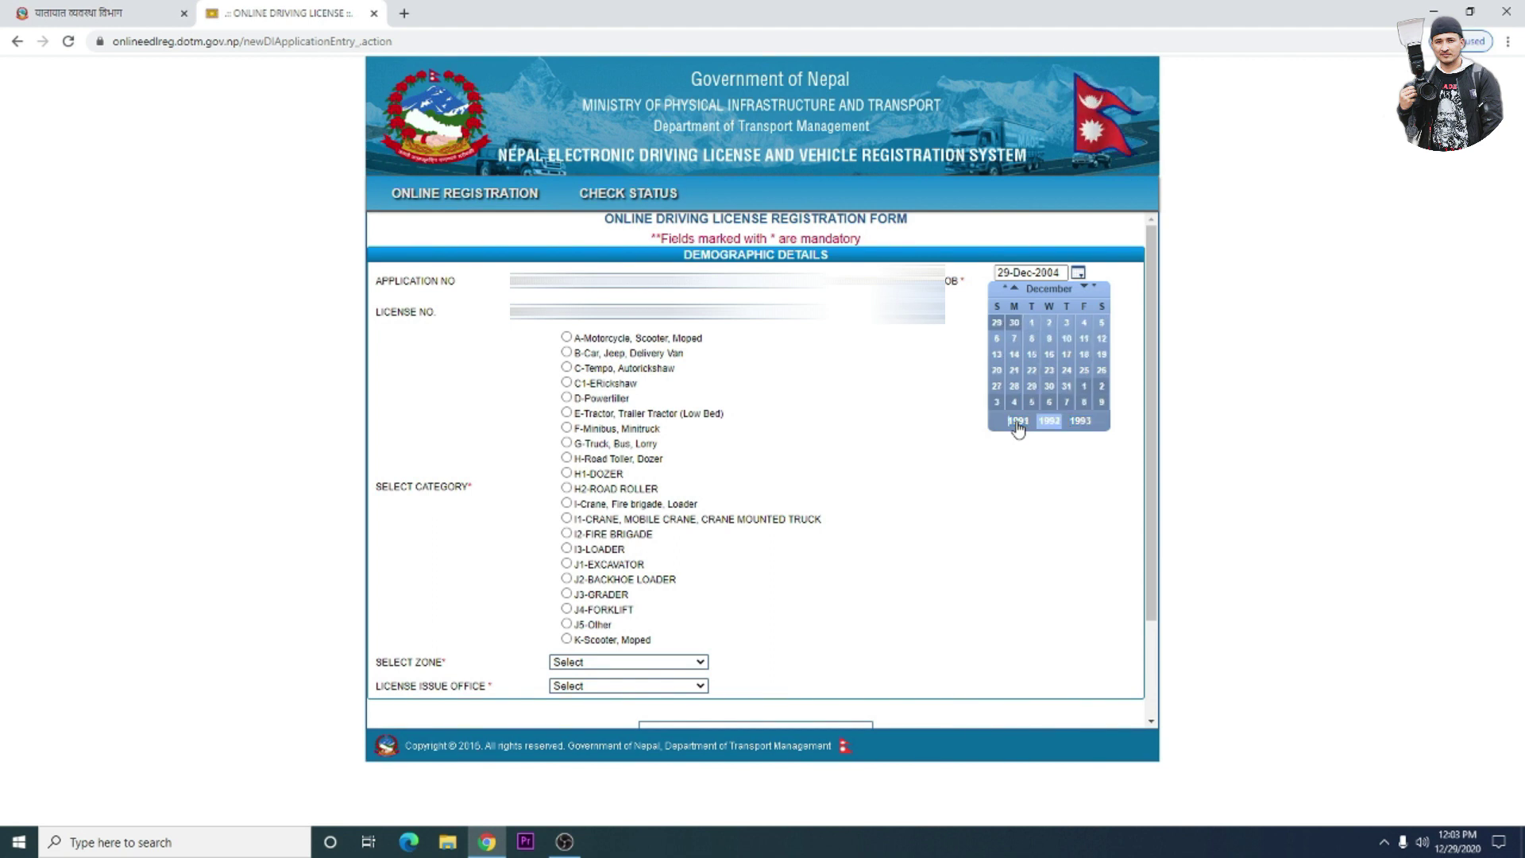
left_click(1019, 422)
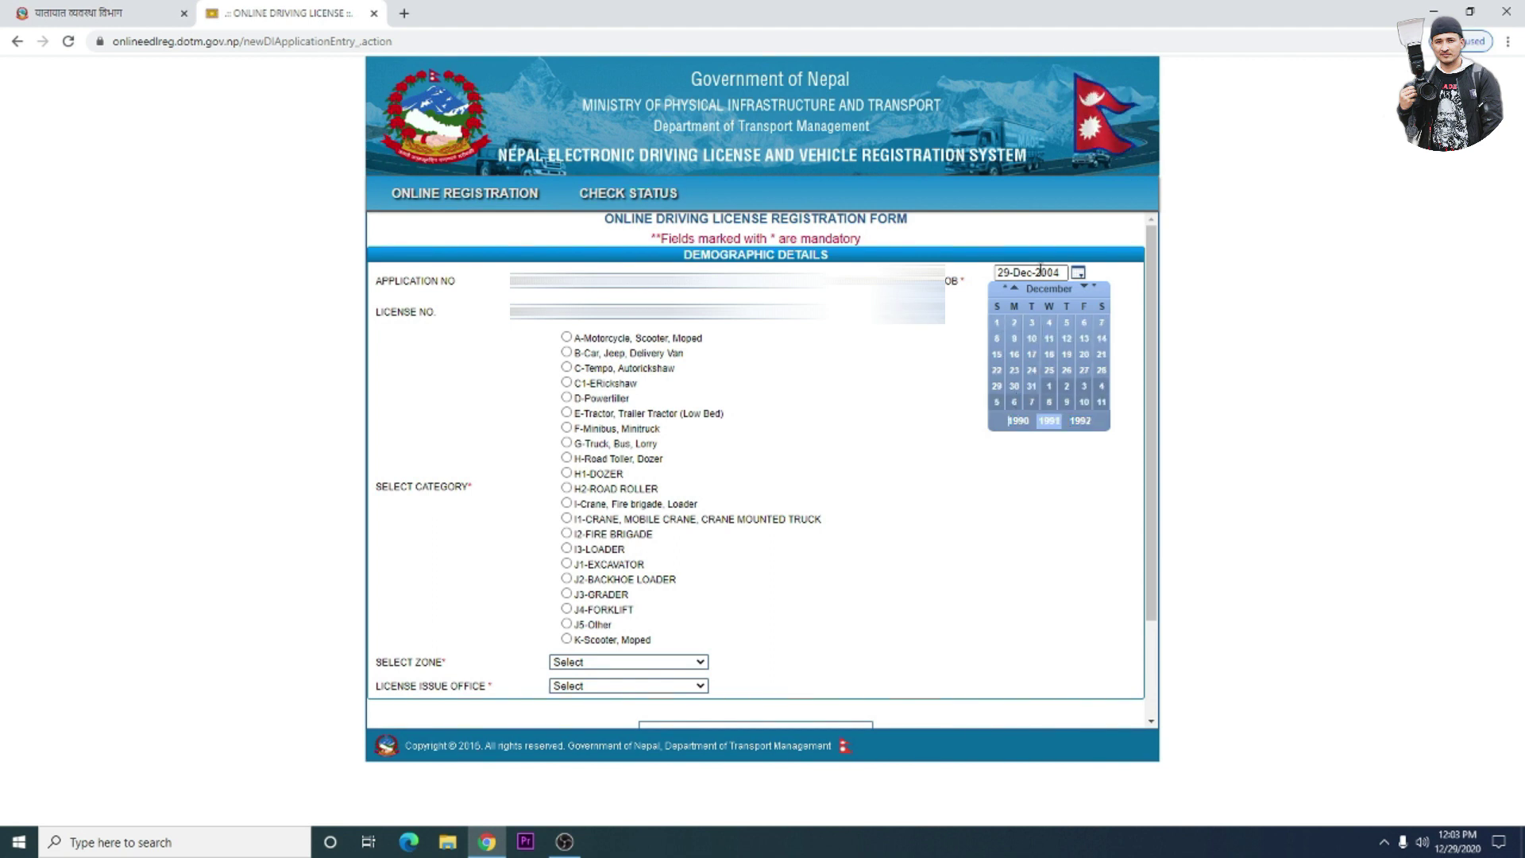
left_click(1015, 291)
left_click(1015, 290)
left_click(1015, 291)
left_click(1016, 291)
left_click(1015, 291)
left_click(1015, 291)
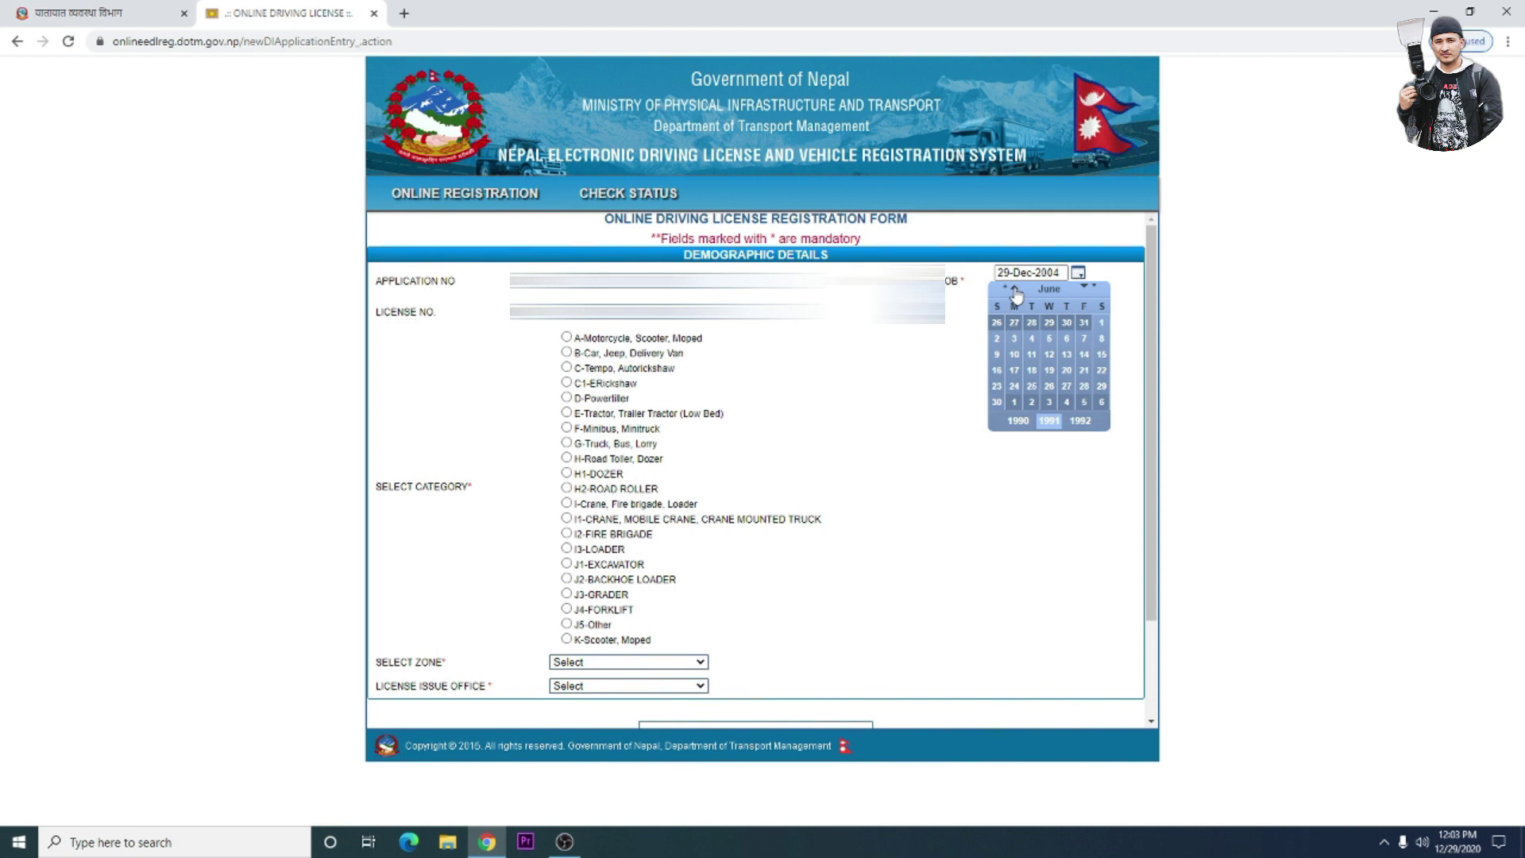
left_click(1084, 371)
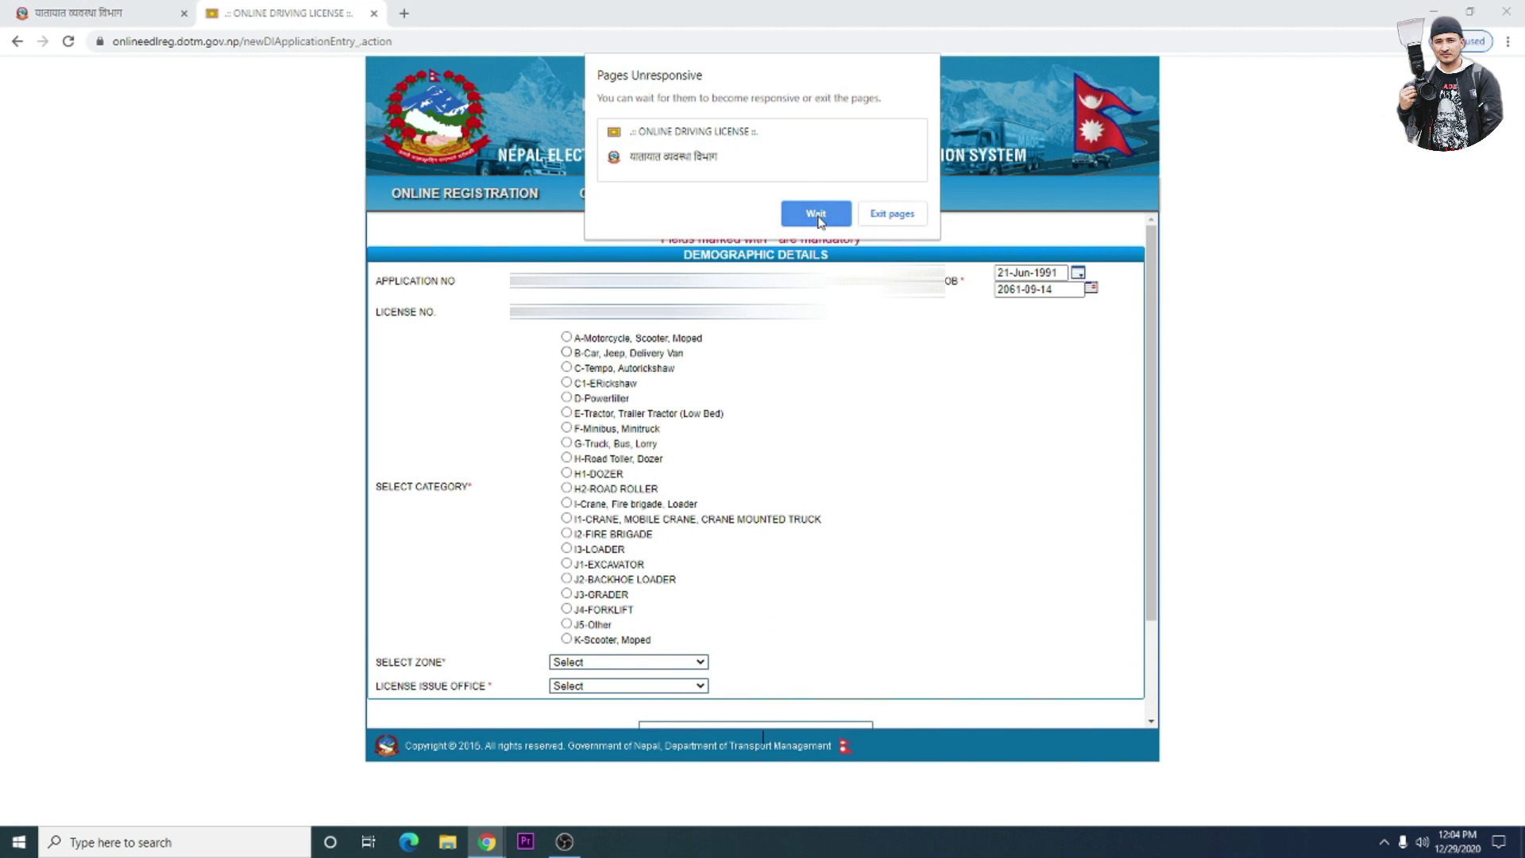
- Wait out Chrome's unresponsive-page dialog and scroll back to the top of the form
left_click(819, 219)
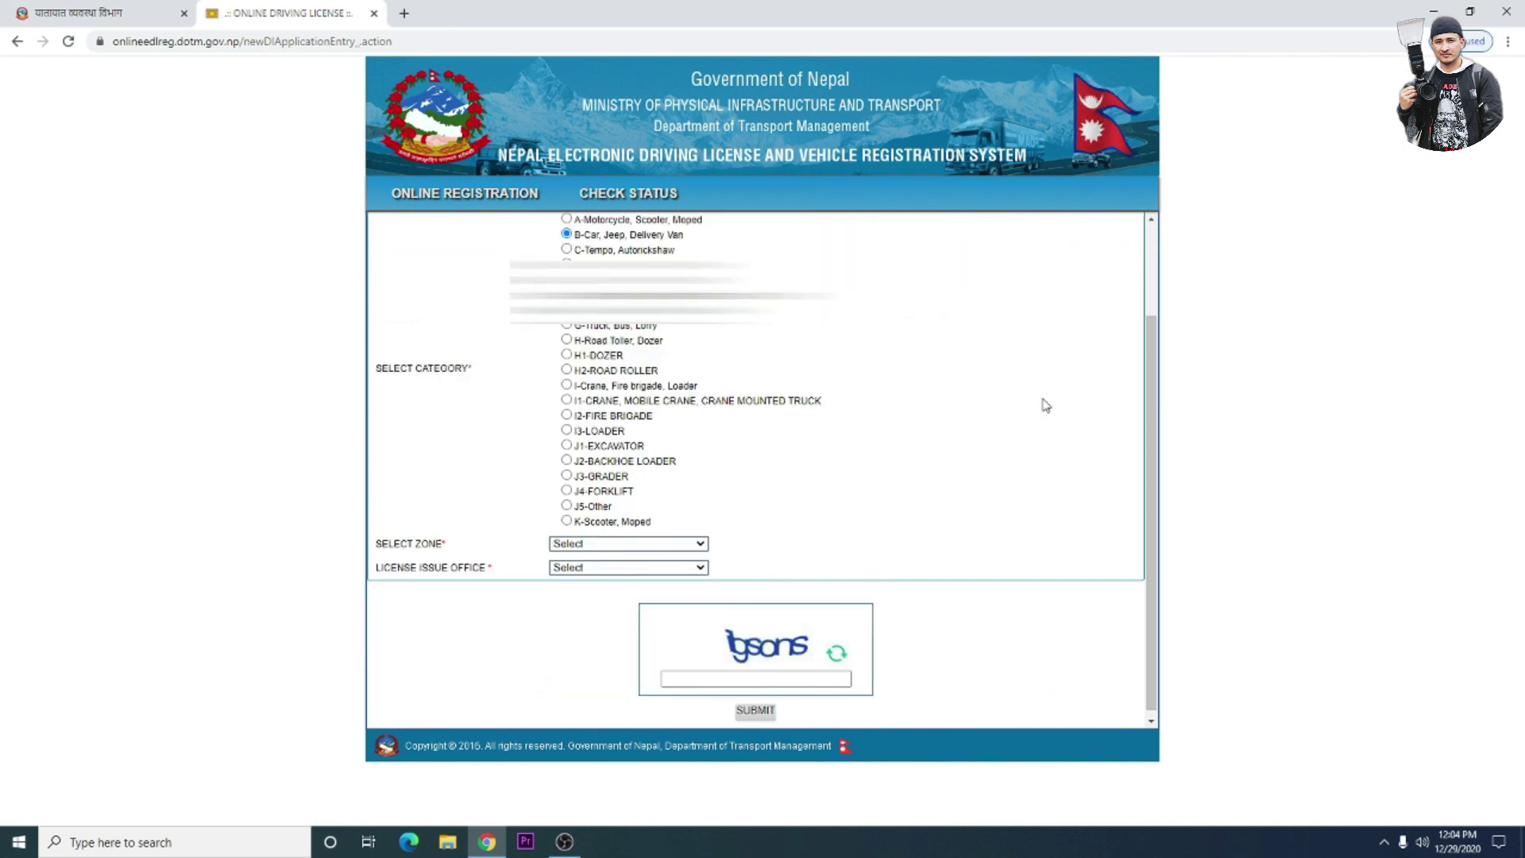
scroll(1046, 405, "up", 2)
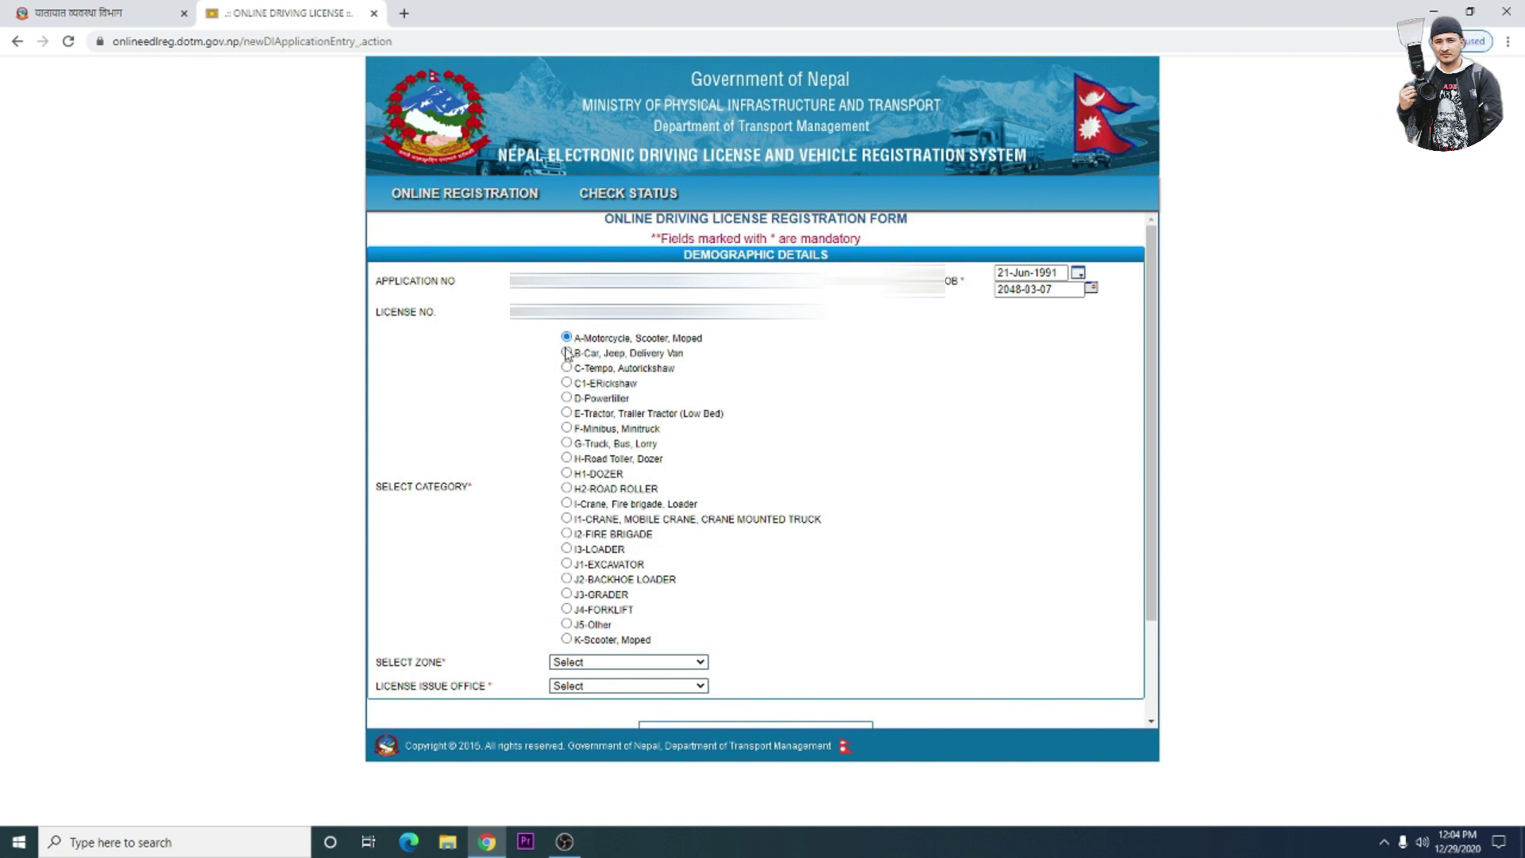
- Select the B-Car, Jeep, Delivery Van category and Rapti as the zone
left_click(566, 367)
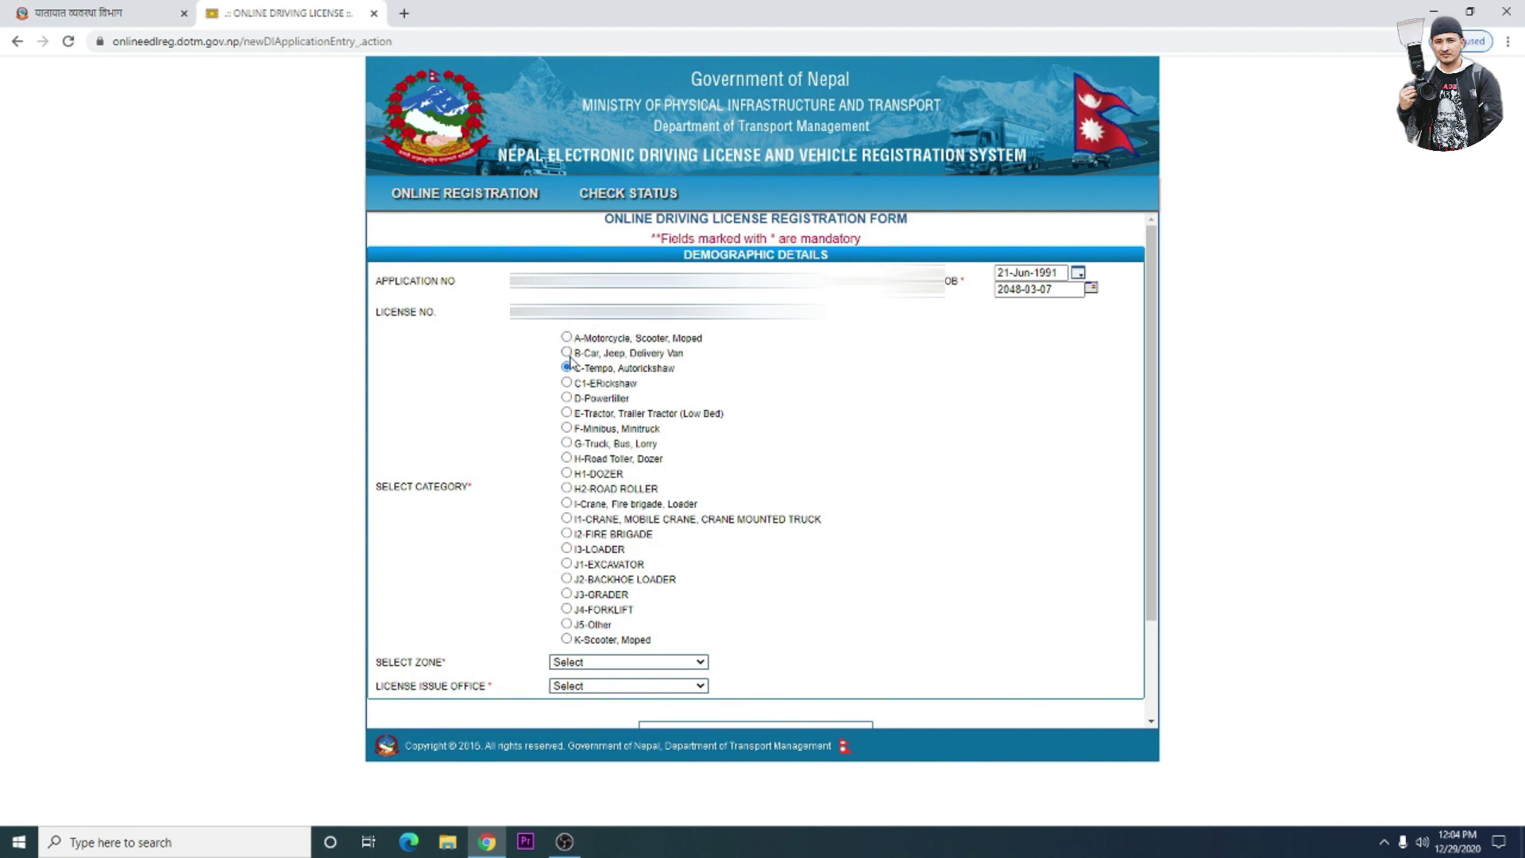
left_click(567, 352)
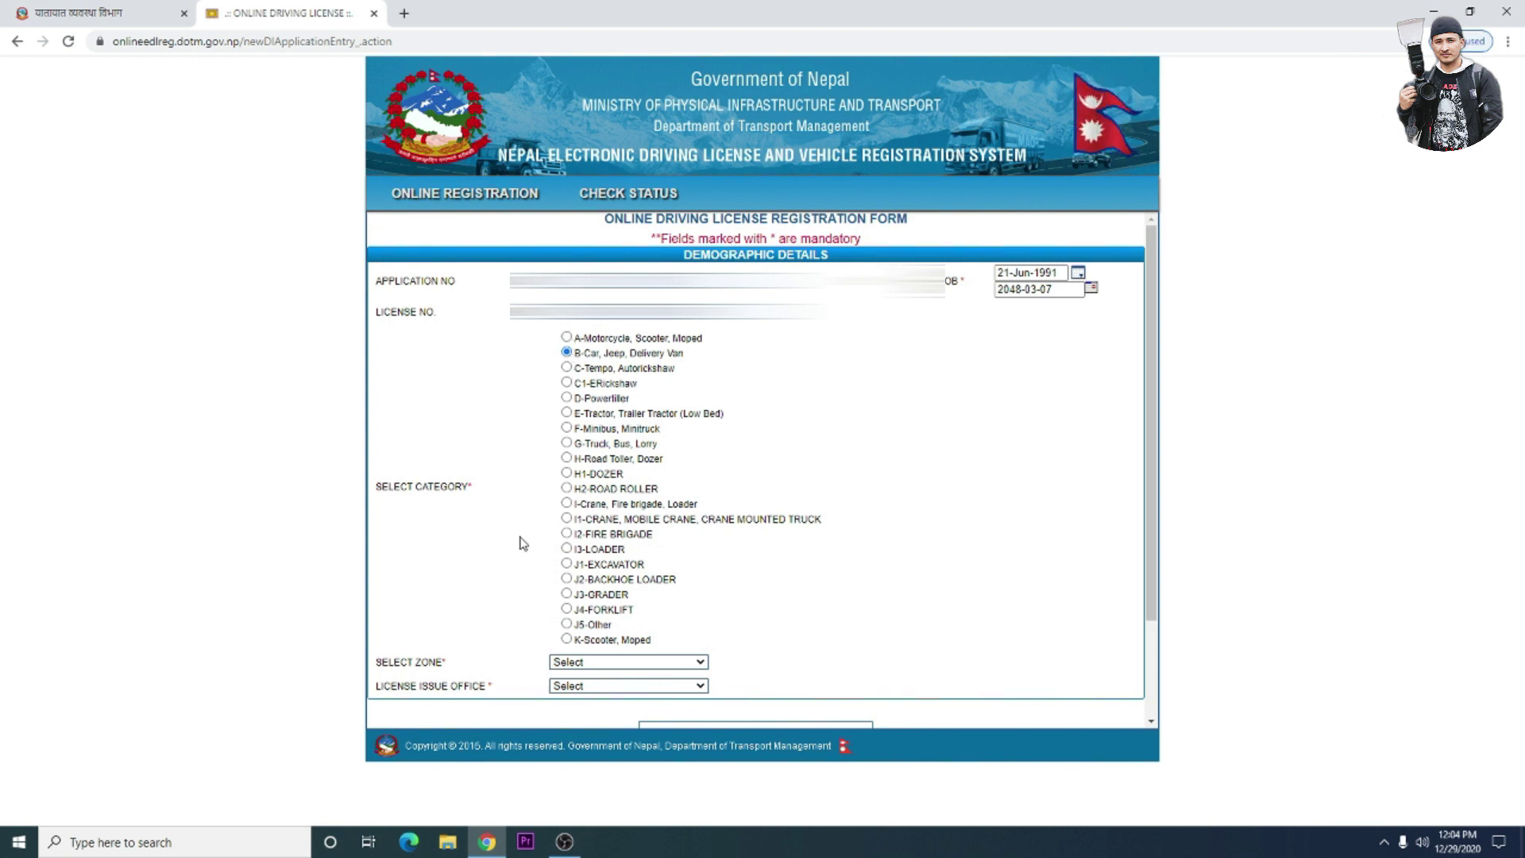
scroll(523, 543, "down", 2)
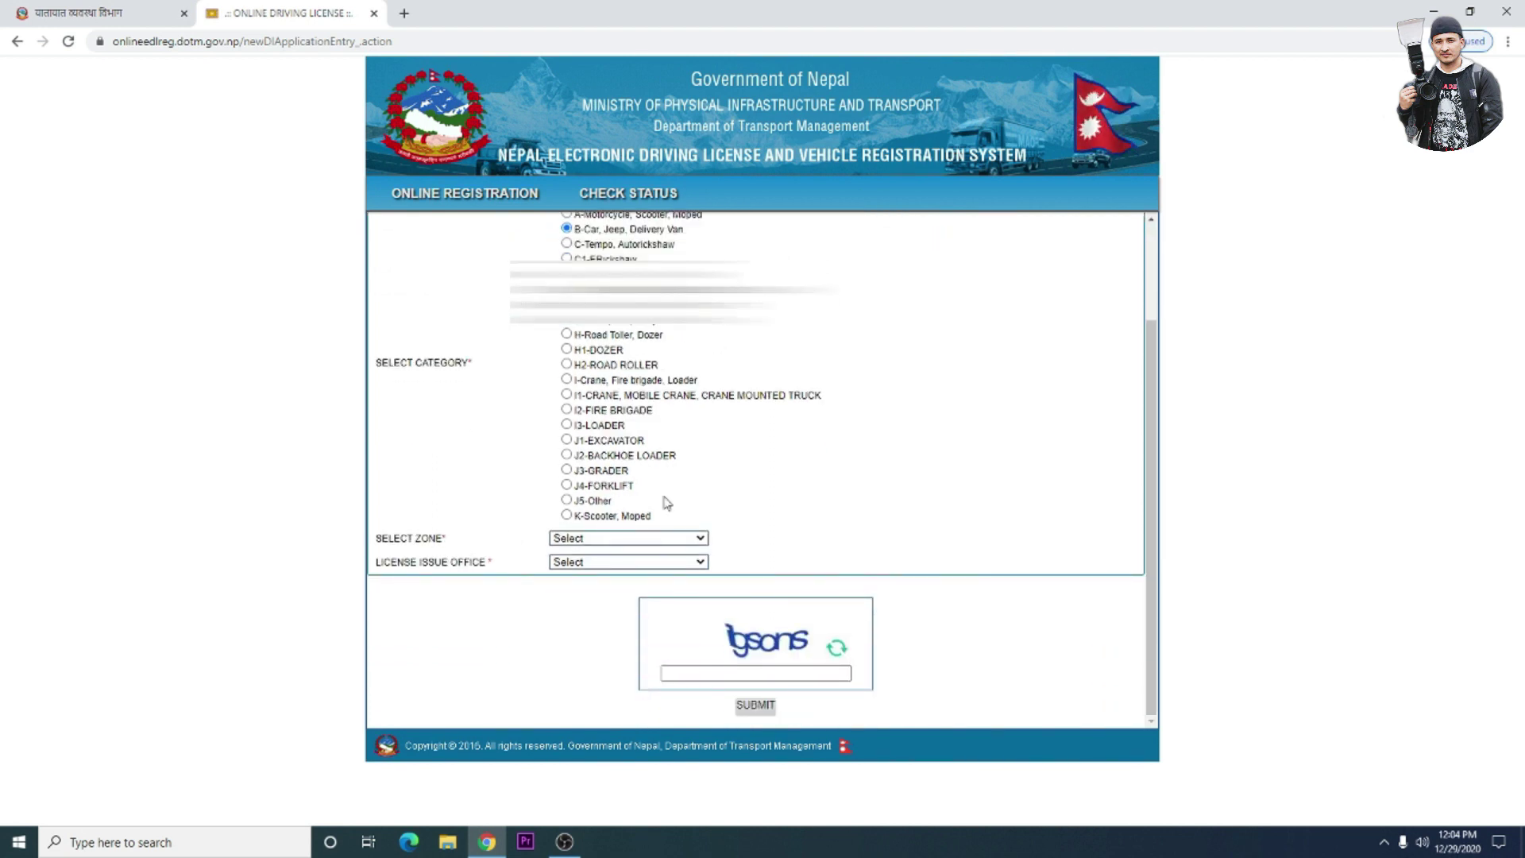
left_click(700, 540)
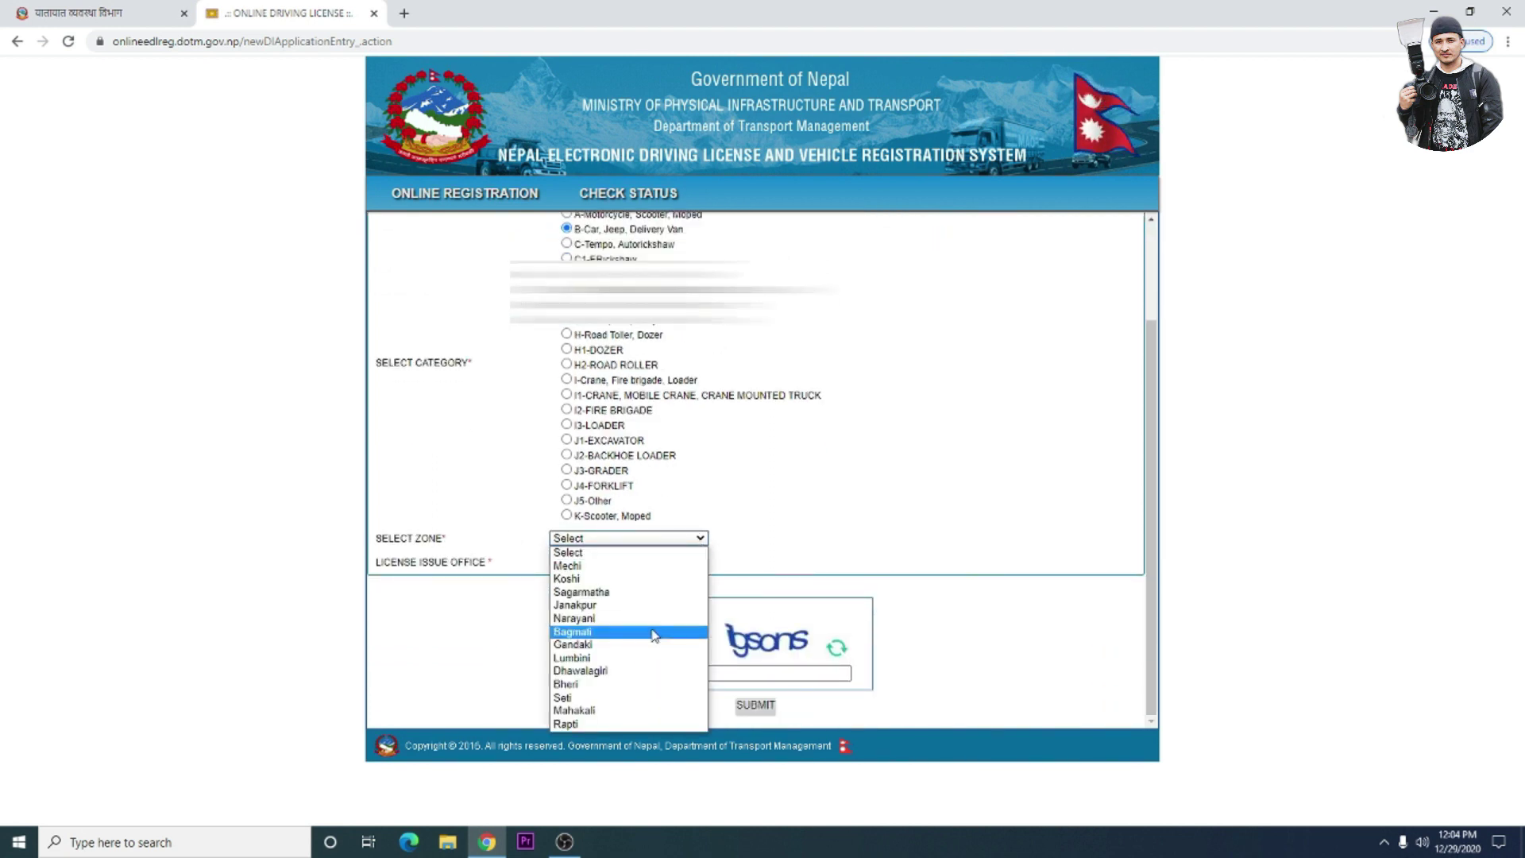
left_click(593, 724)
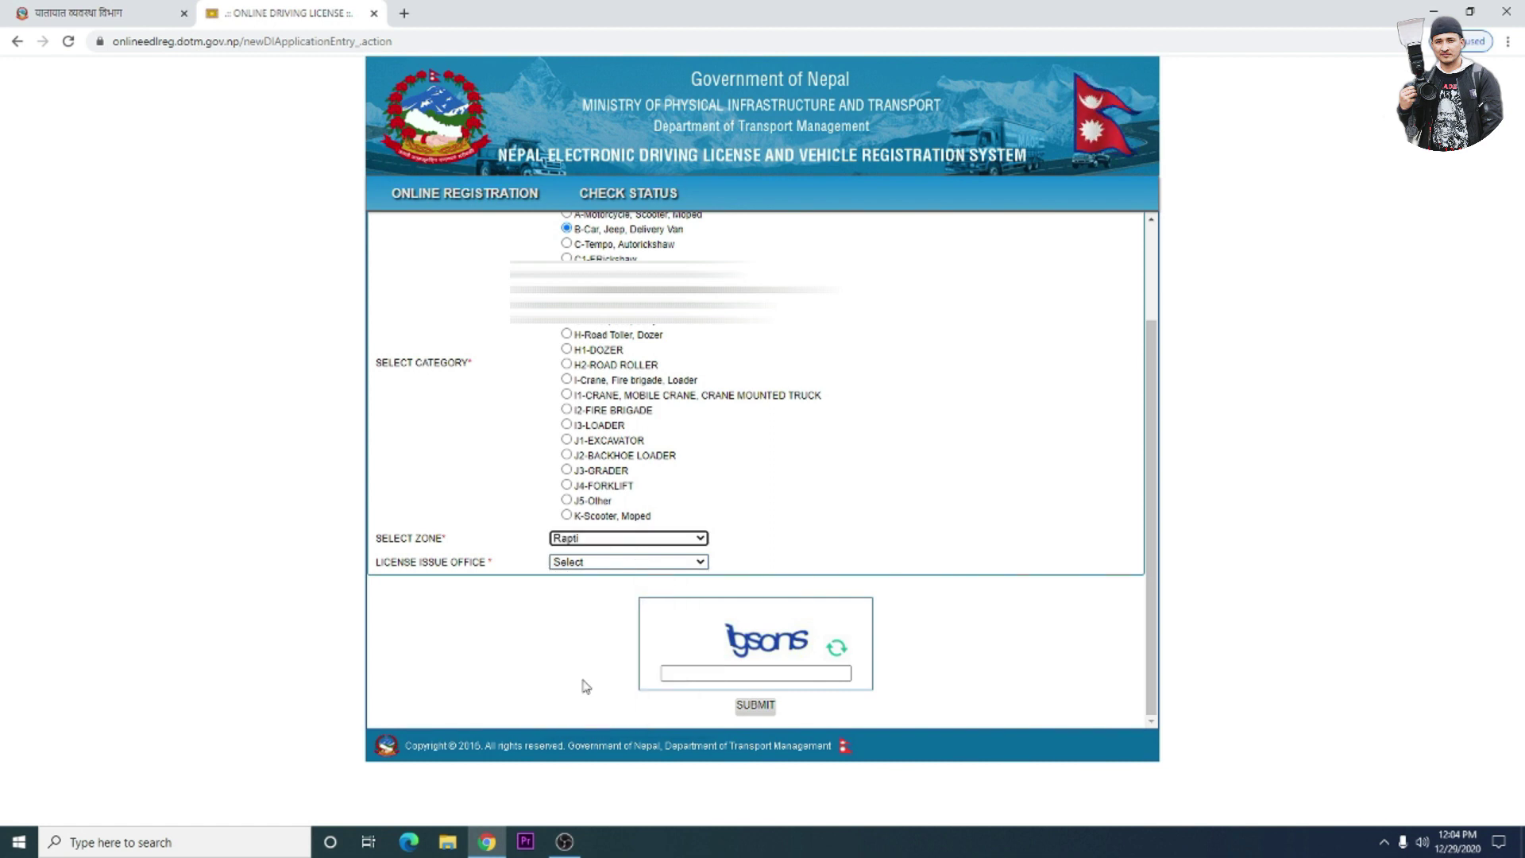
- Set the License Issue Office to Rapti,Nepal once the office list loads
left_click(701, 564)
left_click(701, 564)
left_click(702, 564)
left_click(592, 580)
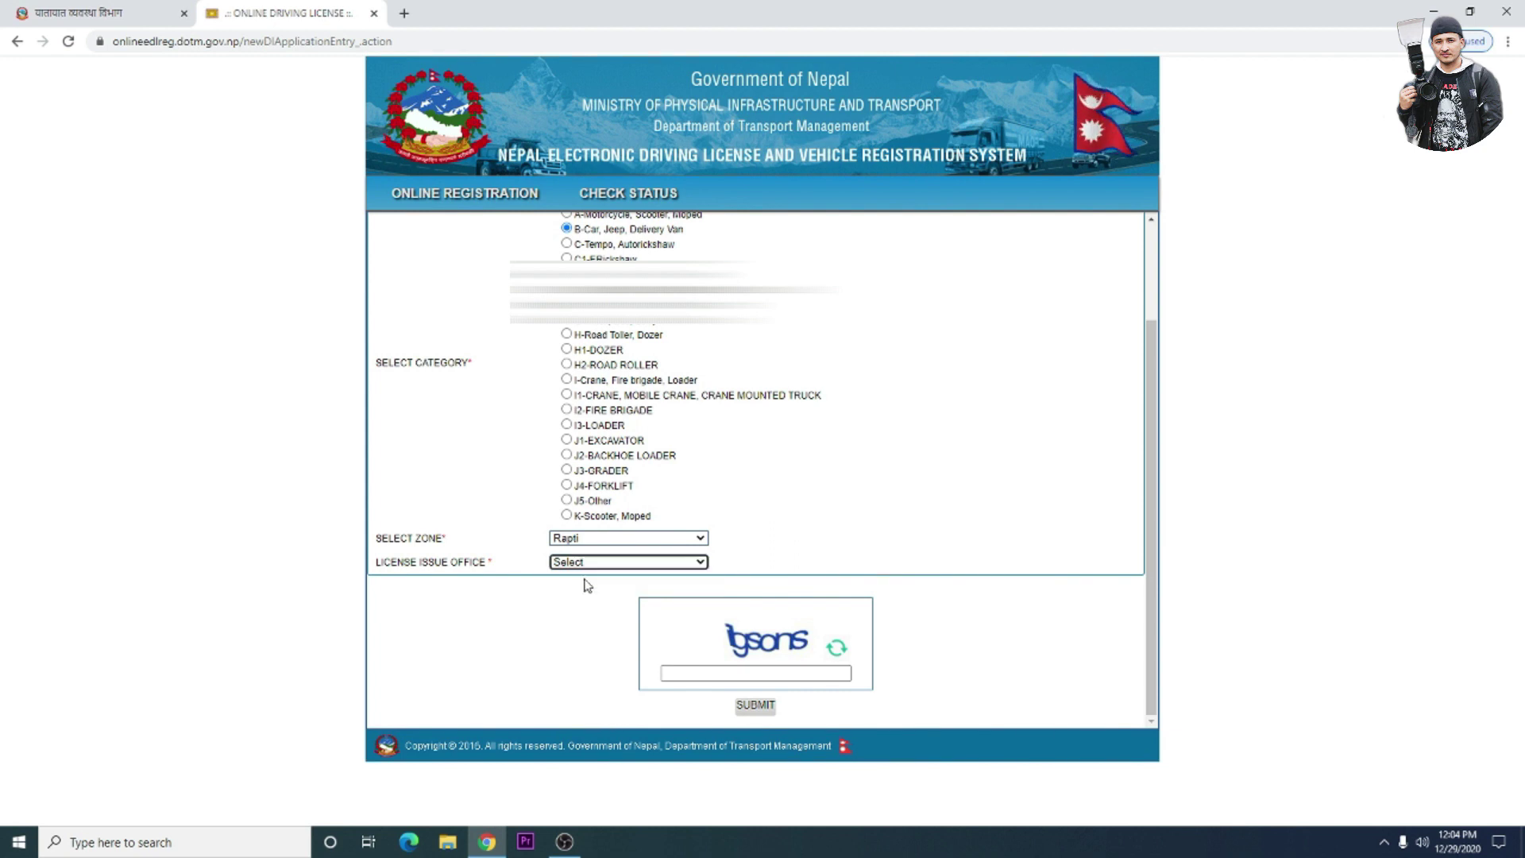
left_click(702, 563)
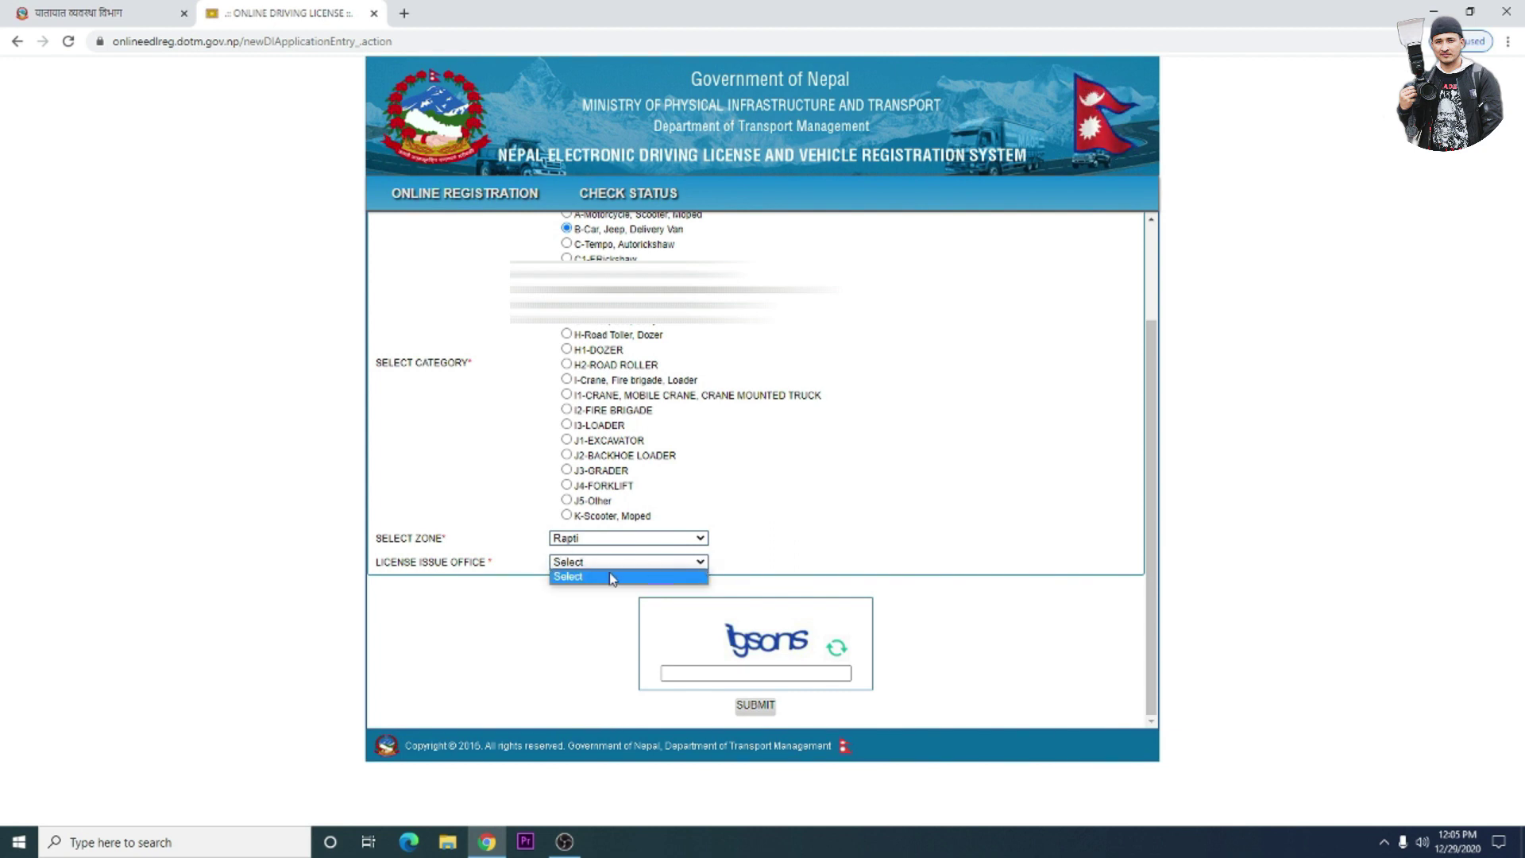
left_click(603, 578)
left_click(703, 563)
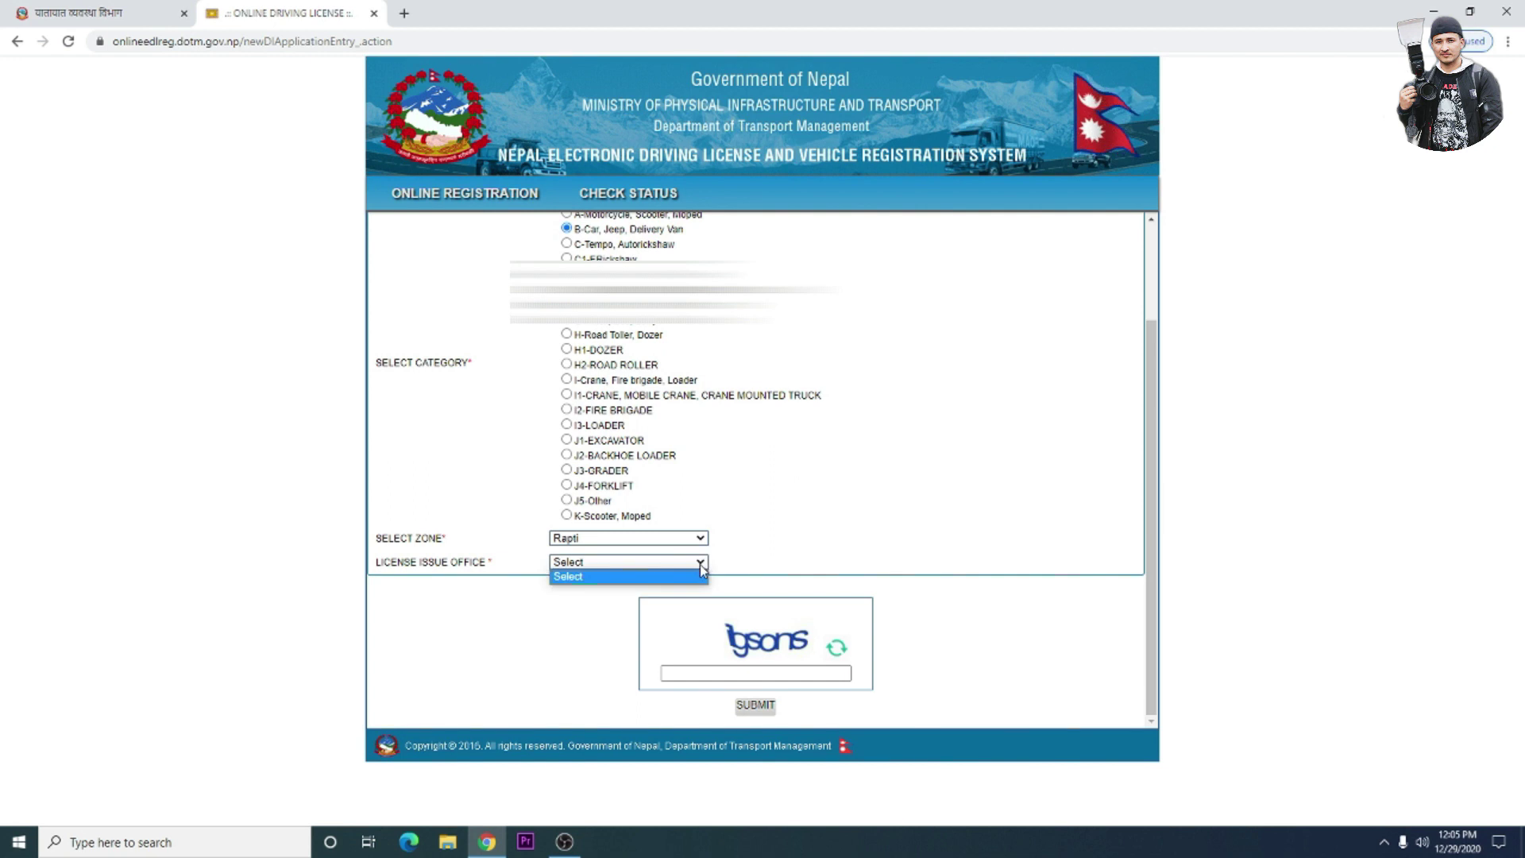
left_click(602, 581)
left_click(700, 563)
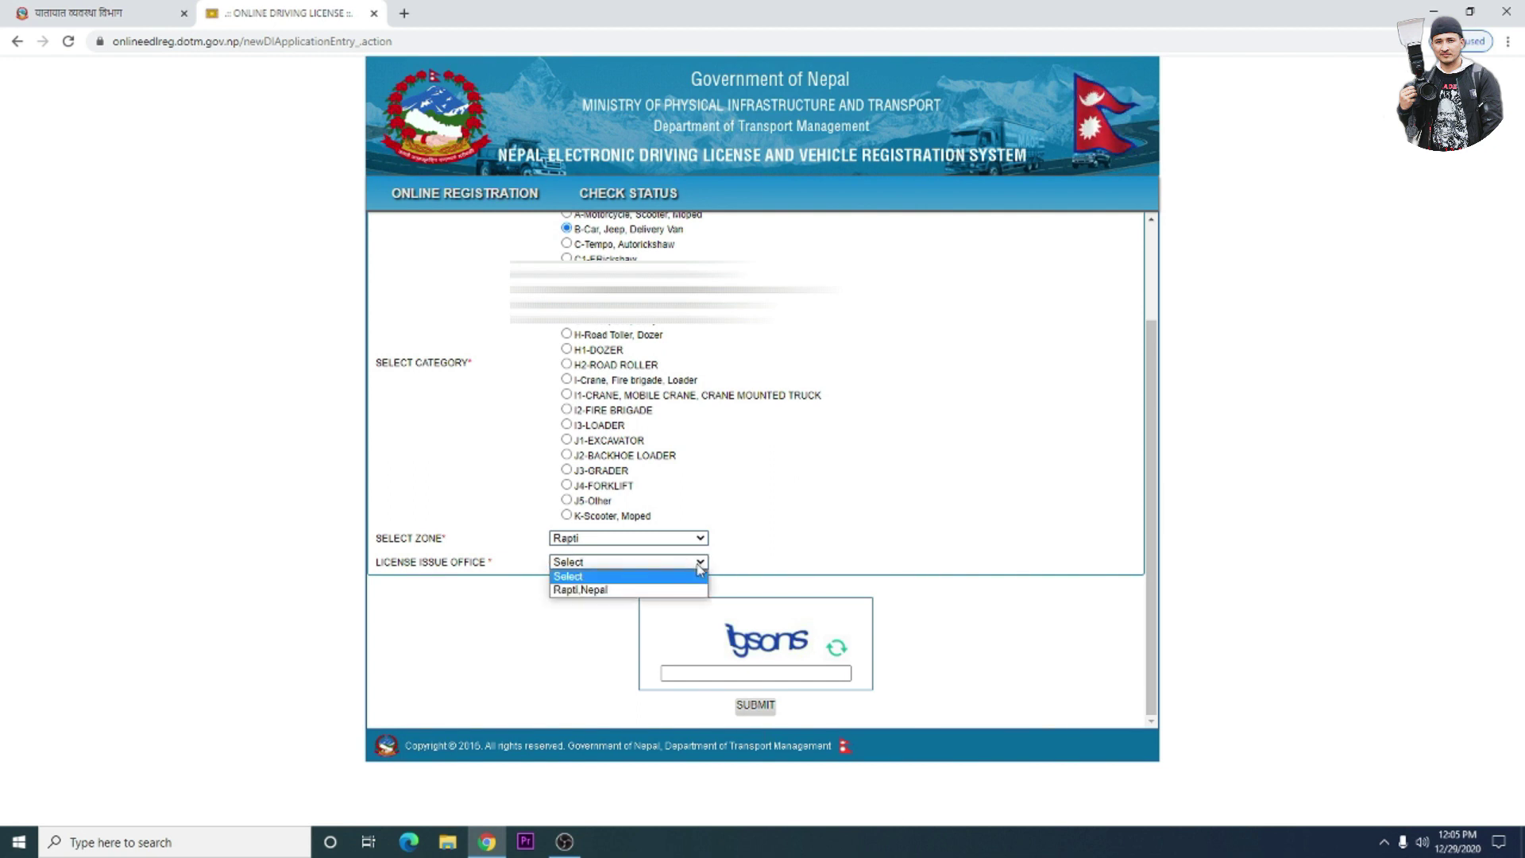
left_click(612, 591)
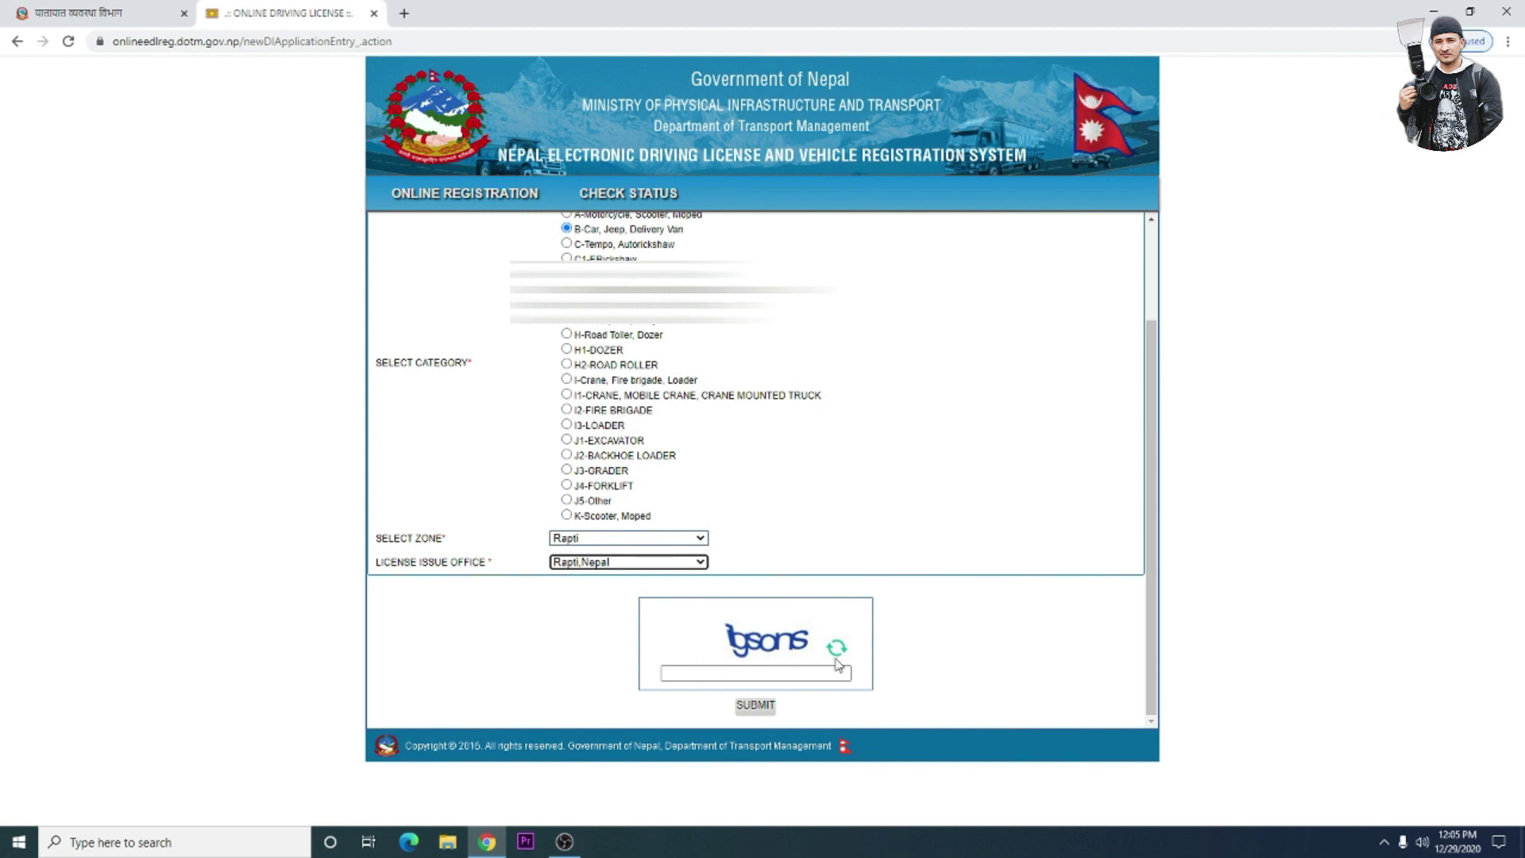
- Enter the captcha code, submit the application and confirm continuing
left_click(724, 674)
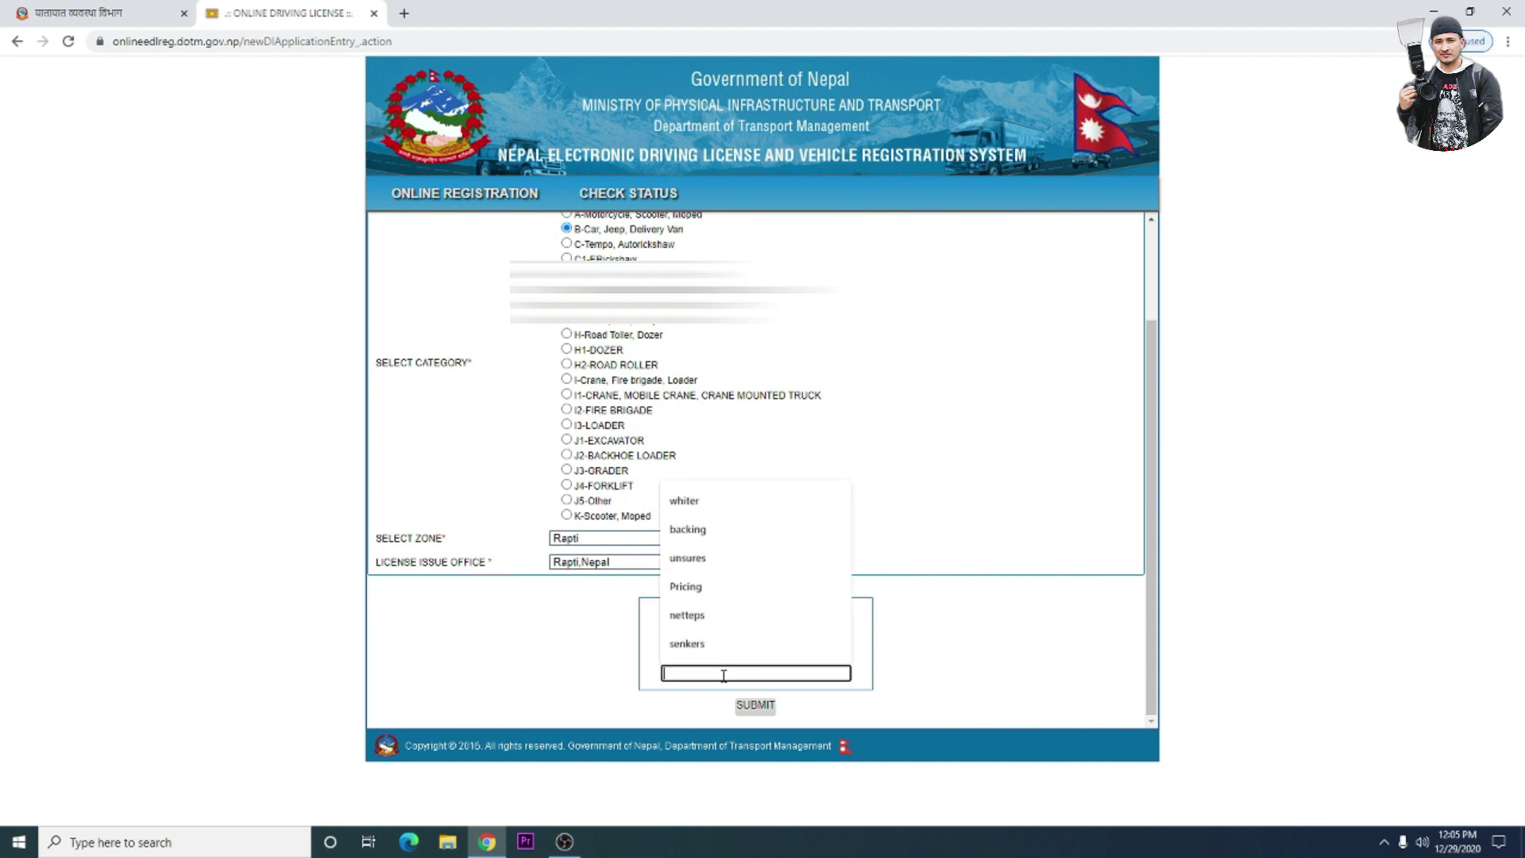
type("igsons")
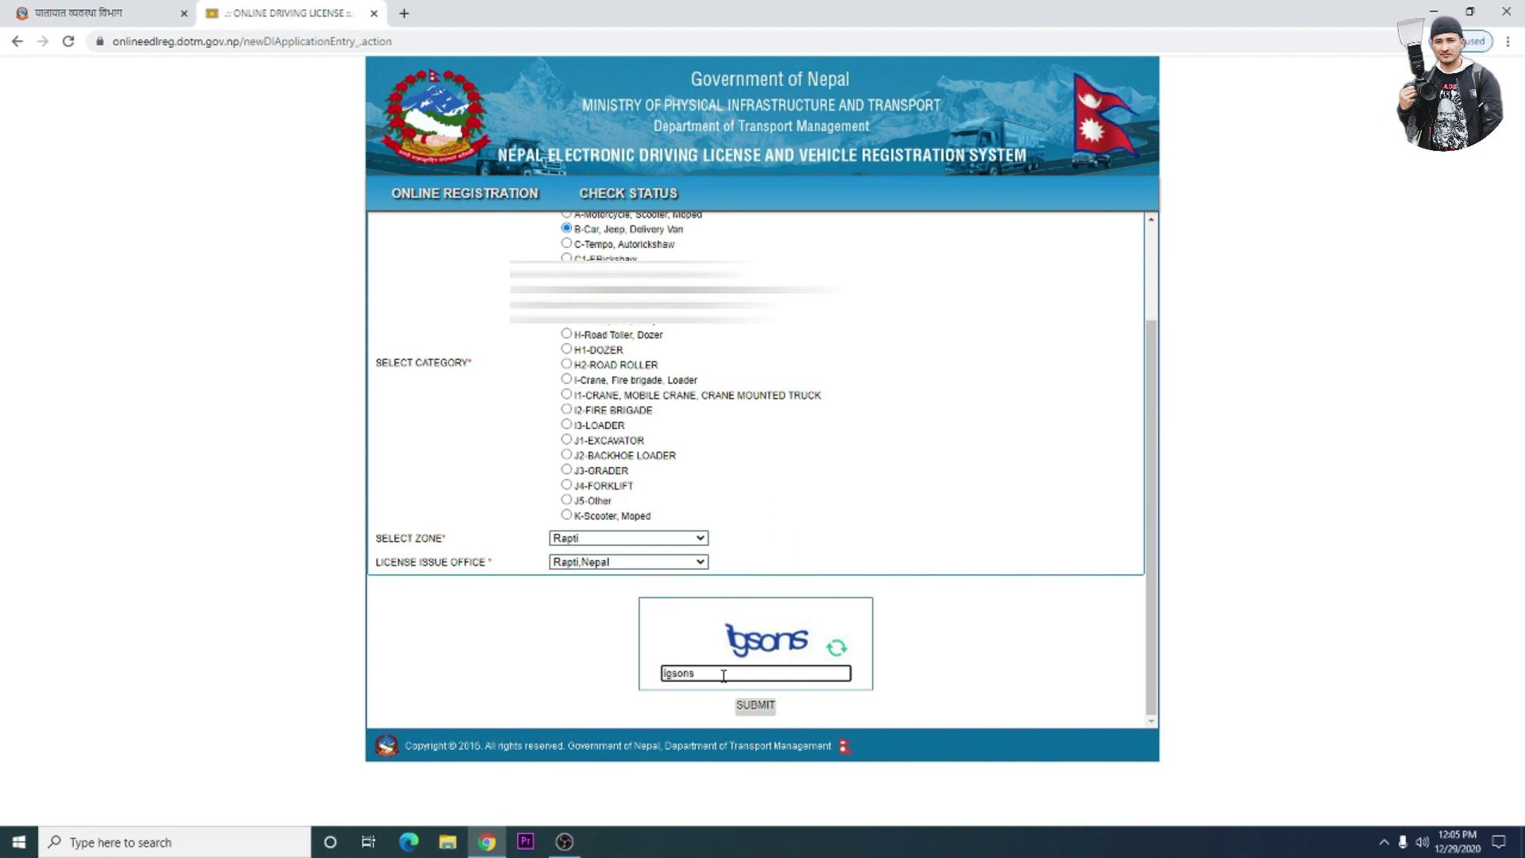
left_click(768, 709)
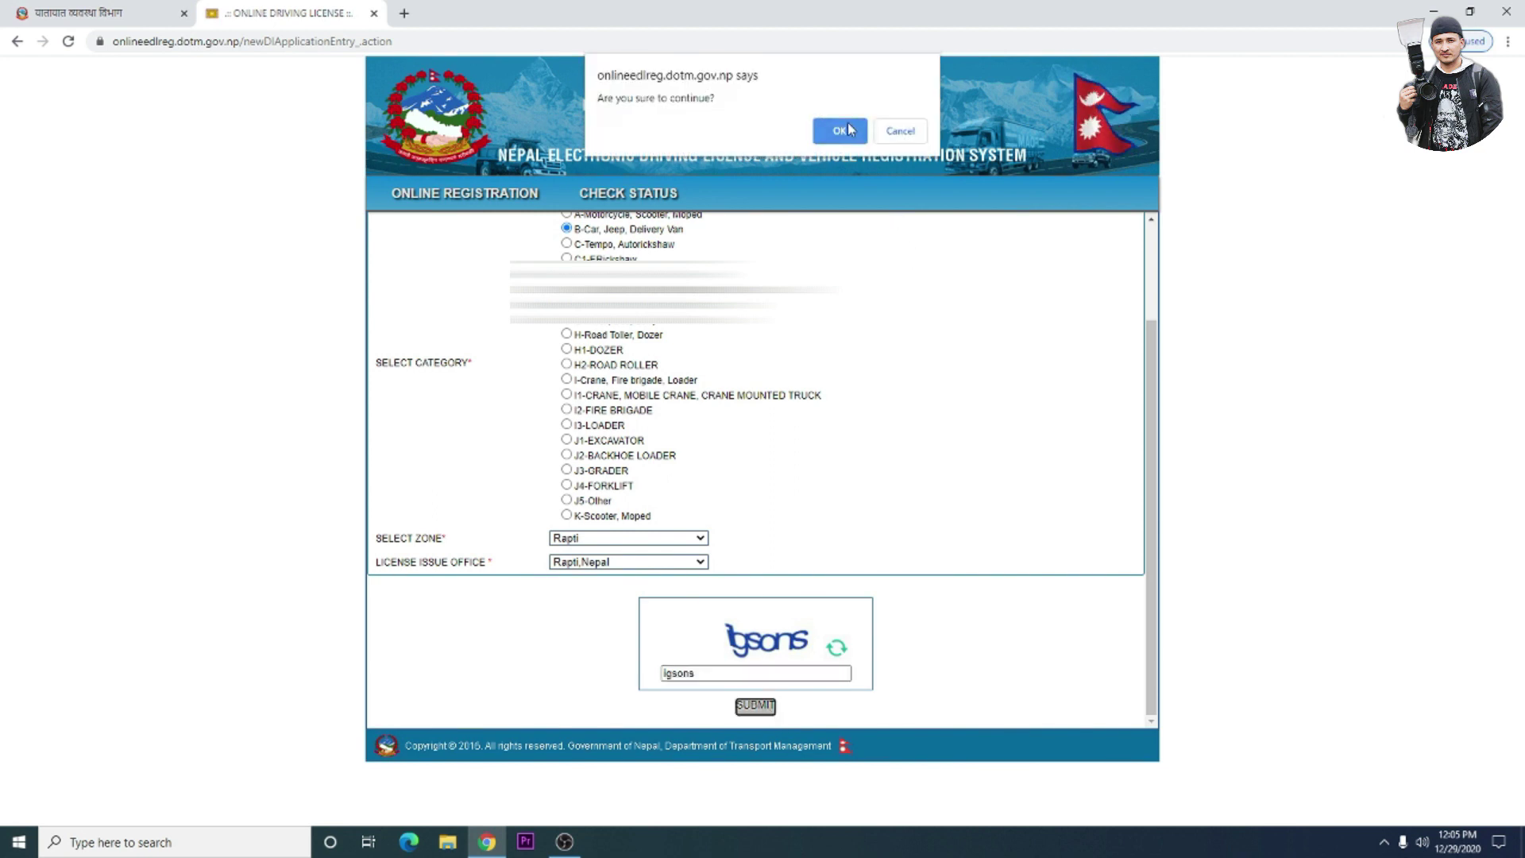
left_click(846, 129)
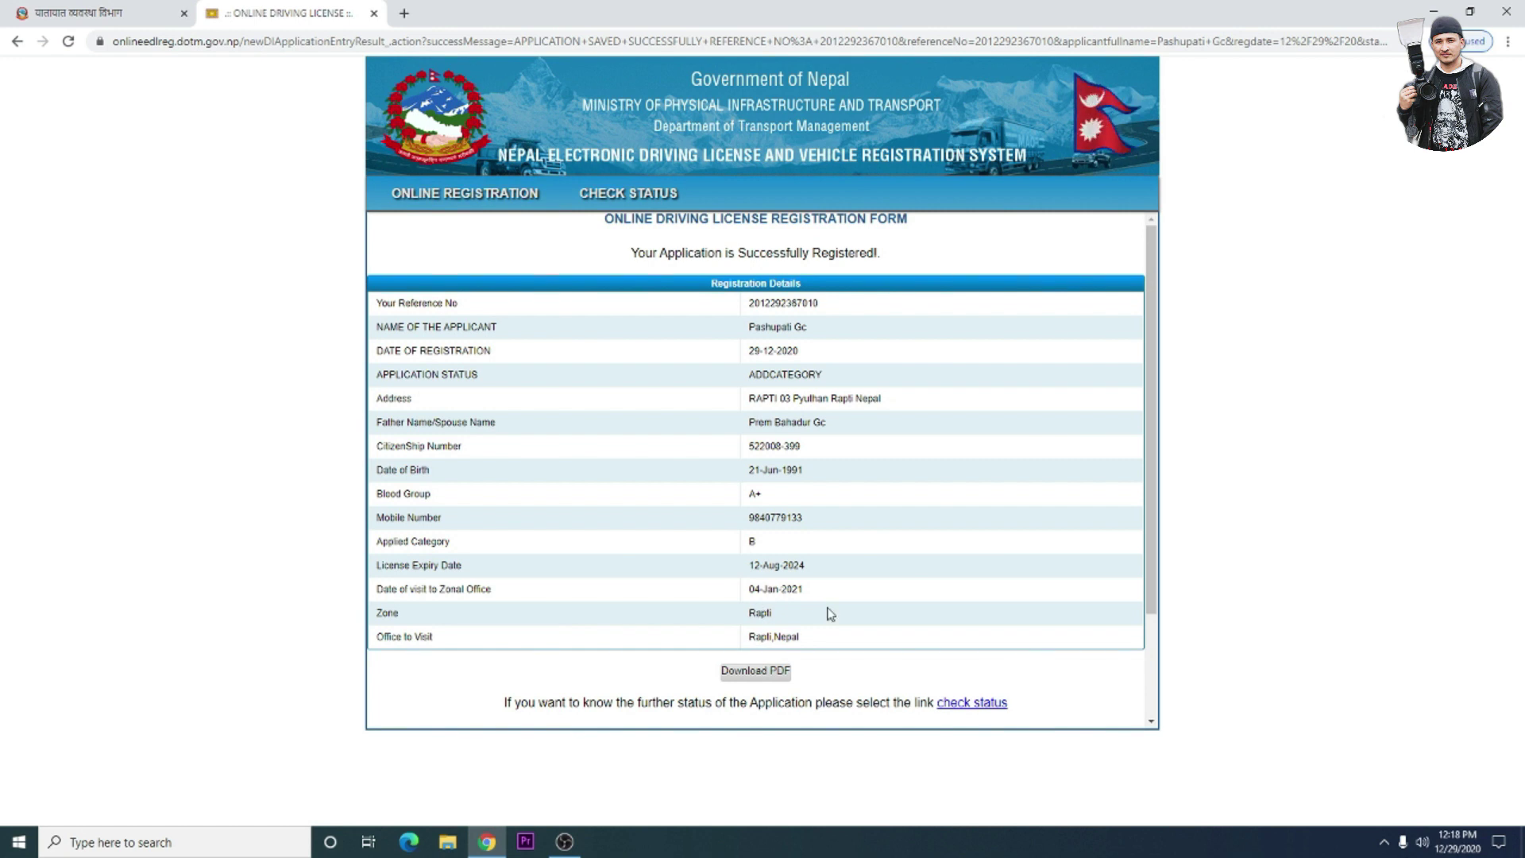
- Download the registration details as ApplicationDetails.pdf and open it in Chrome
left_click(753, 674)
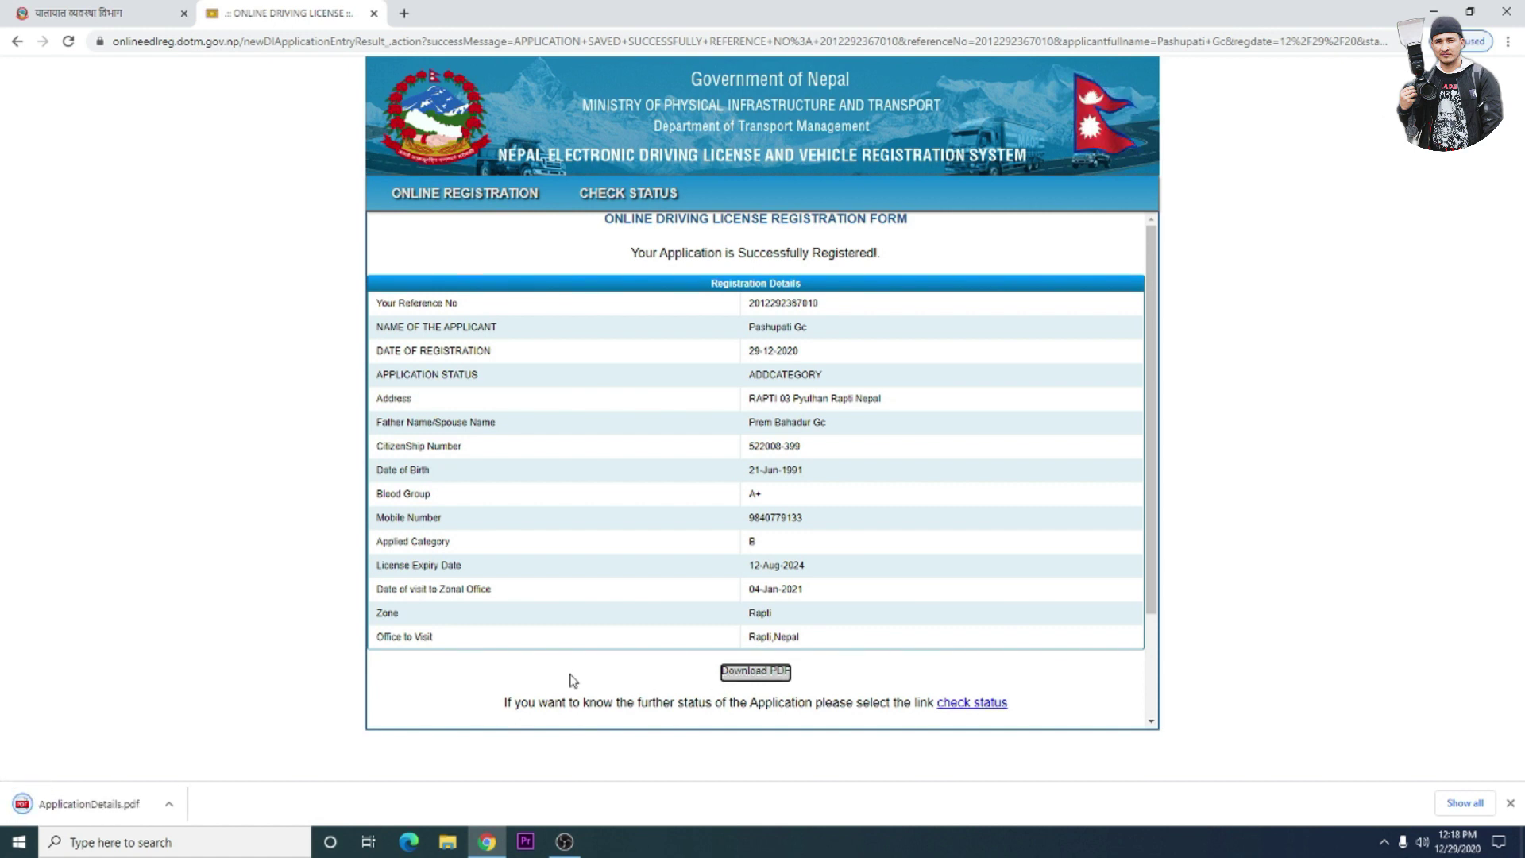
left_click(168, 807)
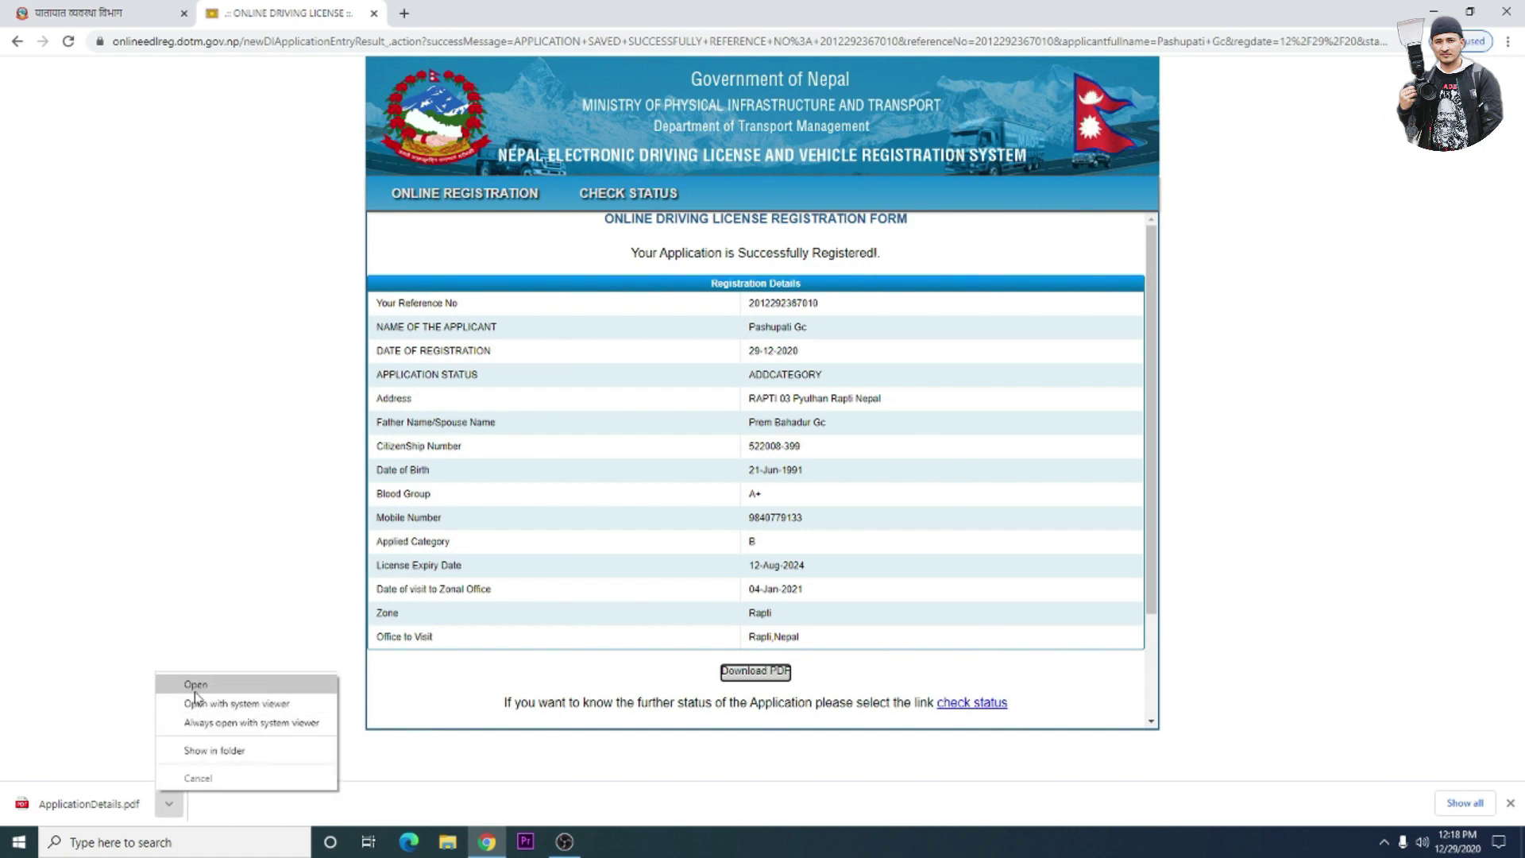
left_click(195, 689)
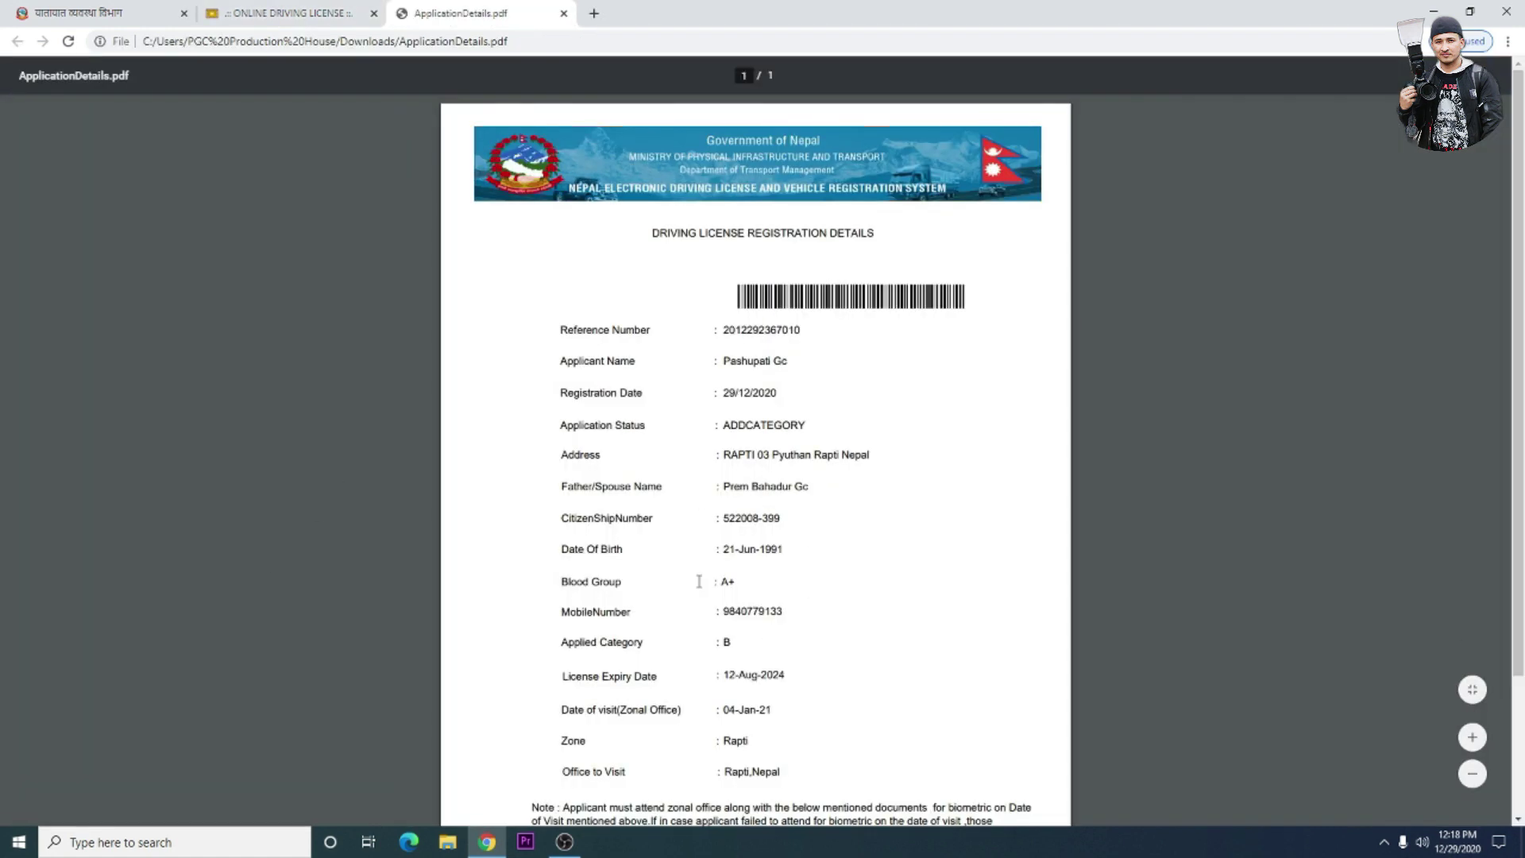